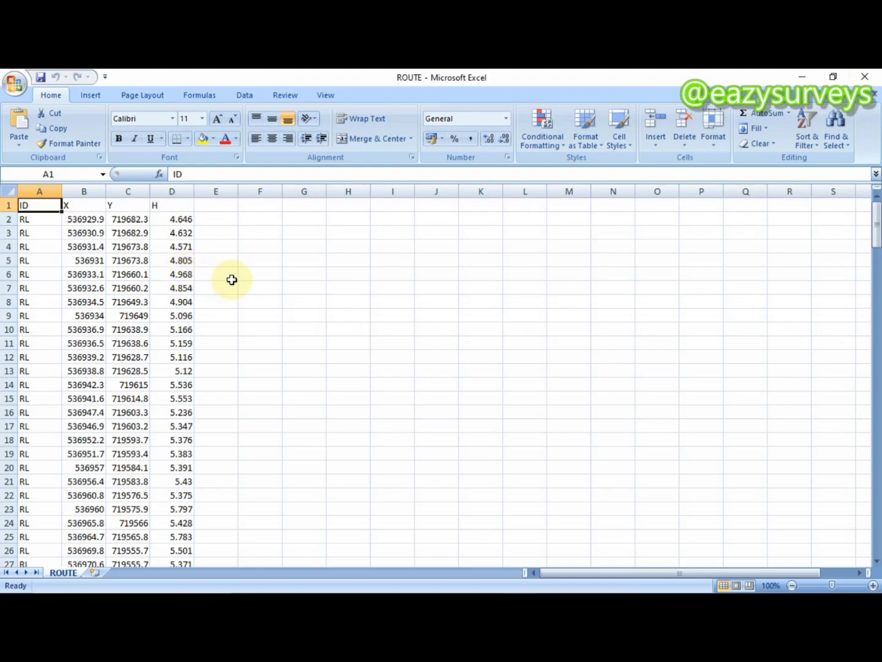
Step: Close the ROUTE spreadsheet and launch Global Mapper
{"action": "left_click", "coordinate": [865, 79]}
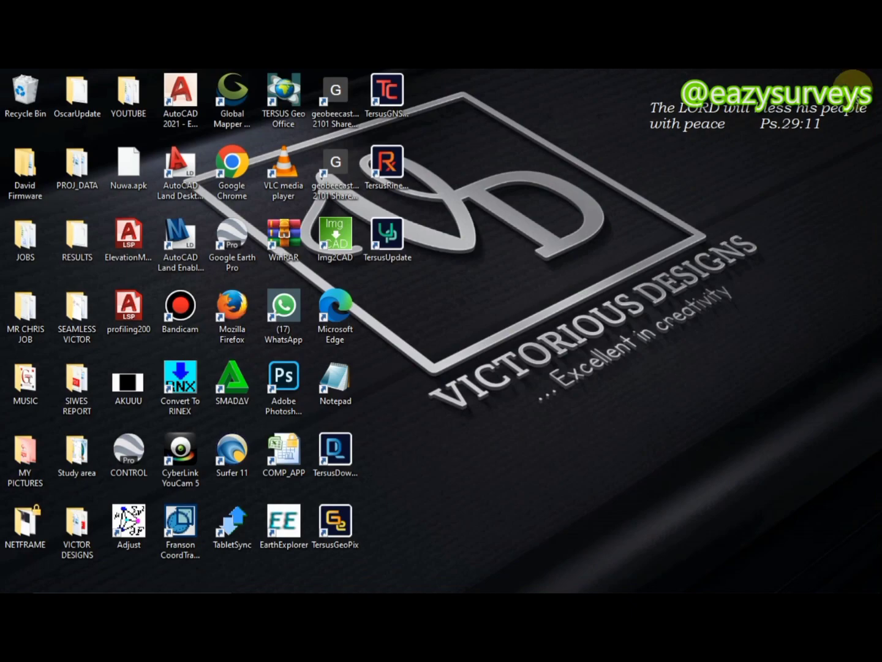
{"action": "left_click", "coordinate": [234, 97]}
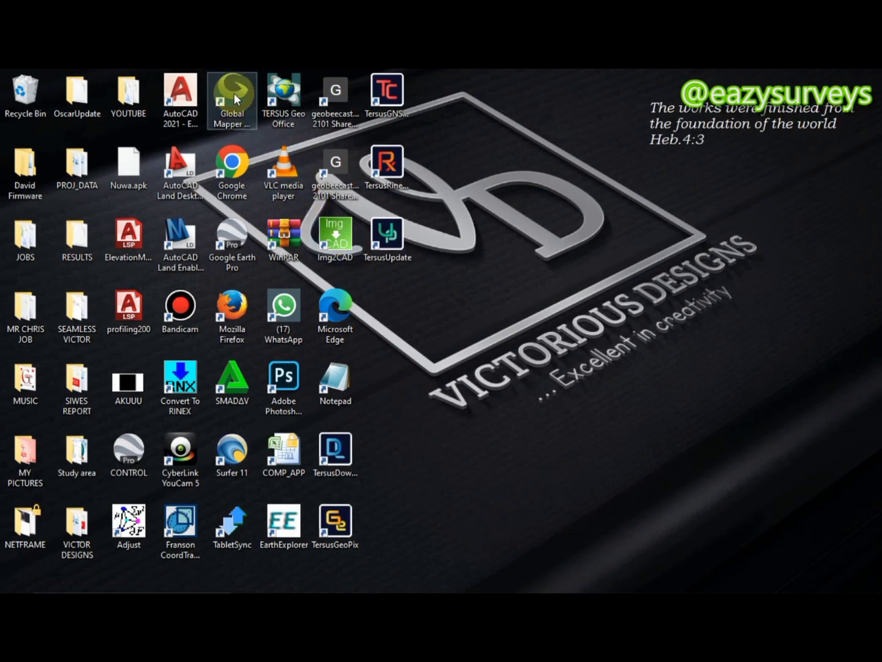
{"action": "left_click", "coordinate": [470, 230]}
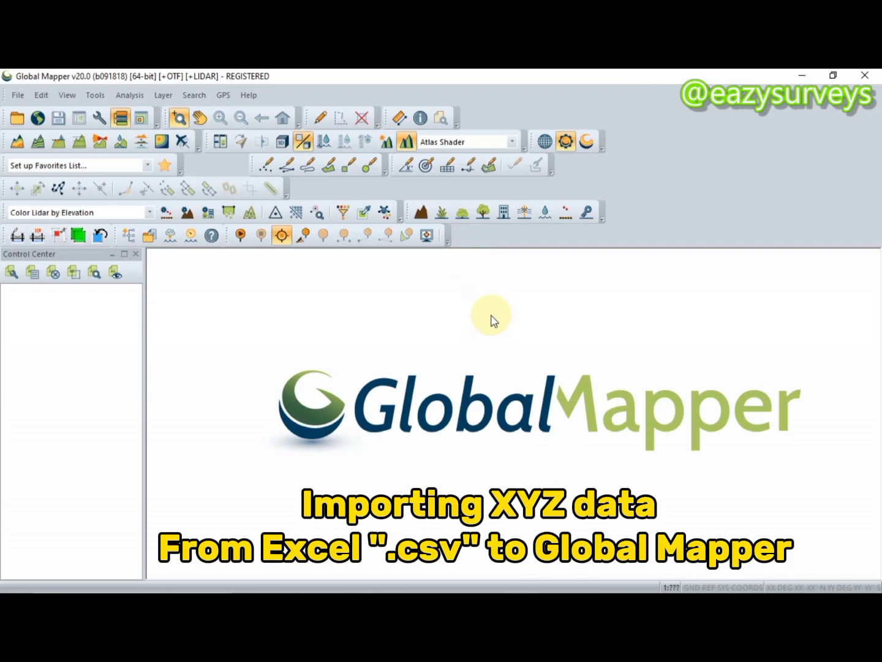
Step: Open the ROUTE comma-separated values file from the JOBS folder as a data file
{"action": "left_click", "coordinate": [18, 96]}
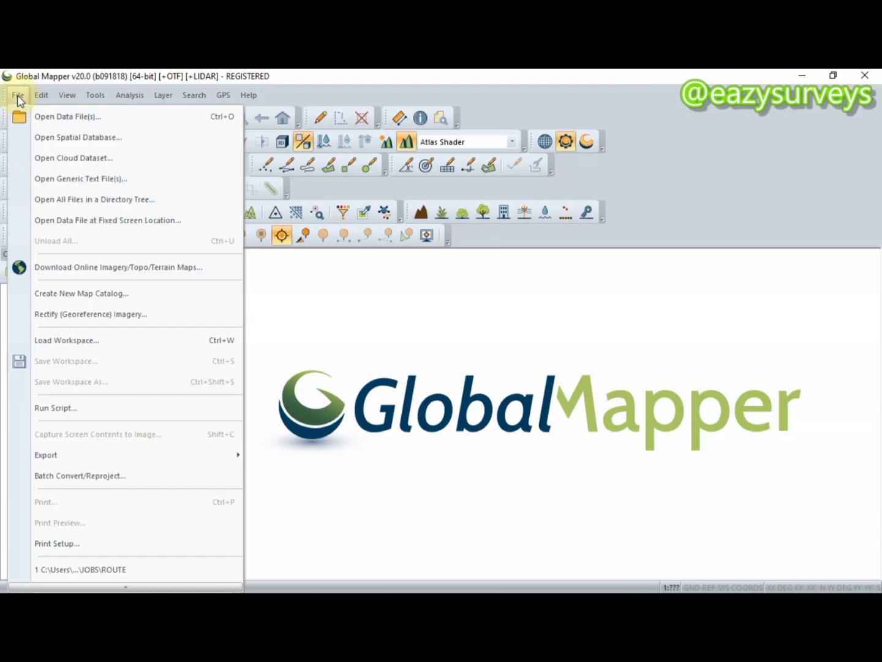
{"action": "left_click", "coordinate": [75, 123]}
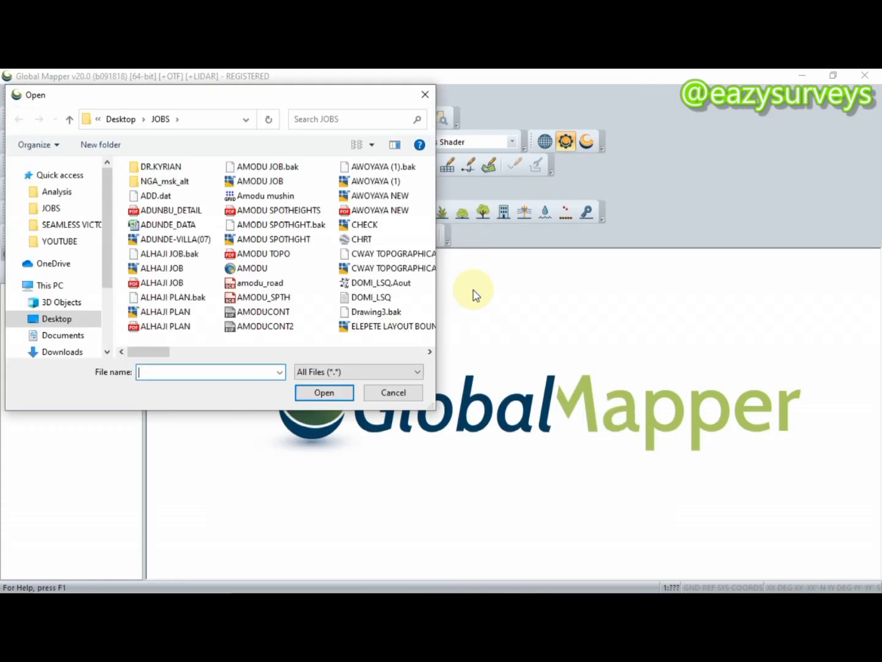
{"action": "left_click", "coordinate": [339, 268]}
{"action": "scroll", "coordinate": [318, 274], "scroll_direction": "right", "scroll_amount": 3}
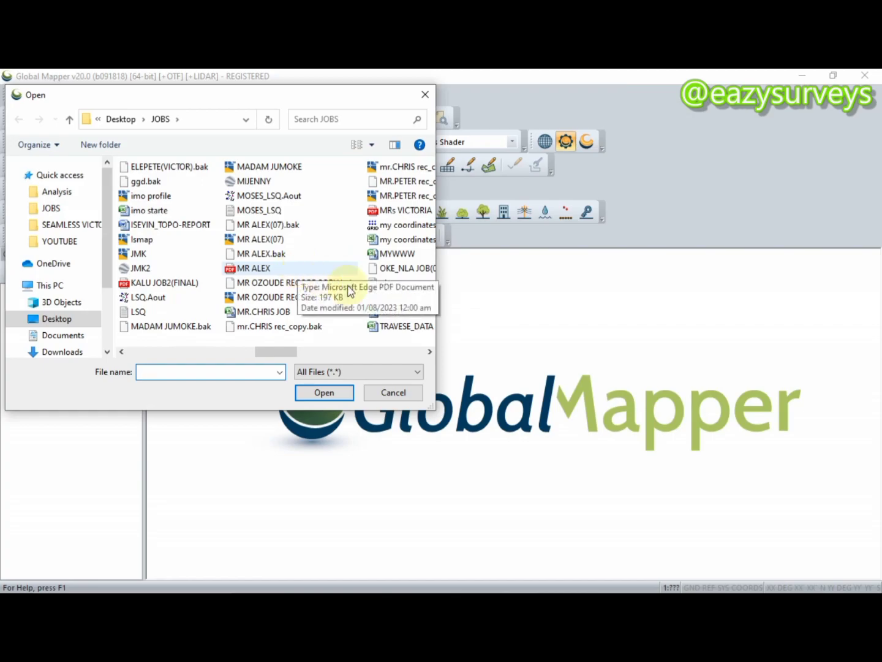
{"action": "left_click", "coordinate": [394, 311]}
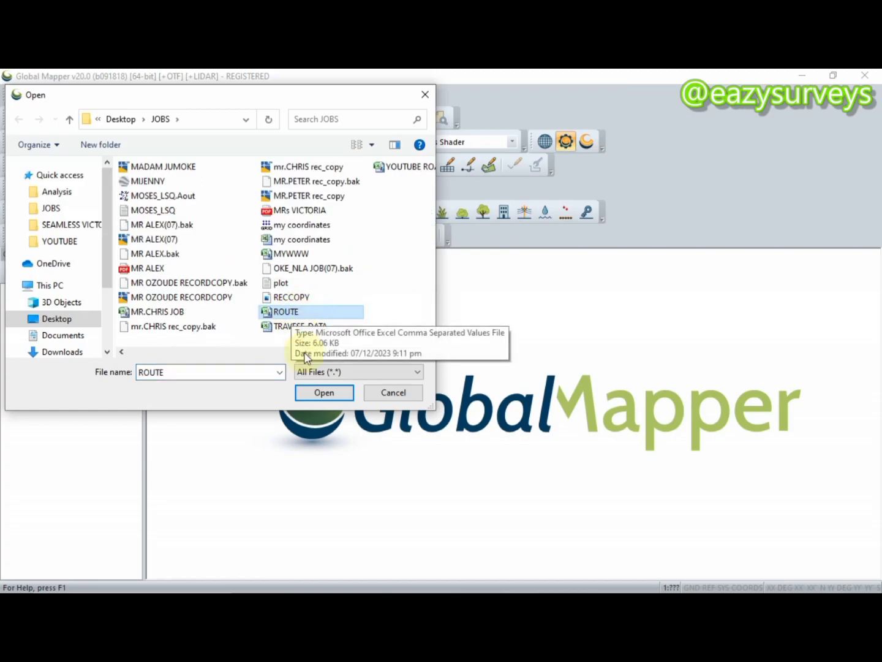
{"action": "left_click", "coordinate": [326, 393]}
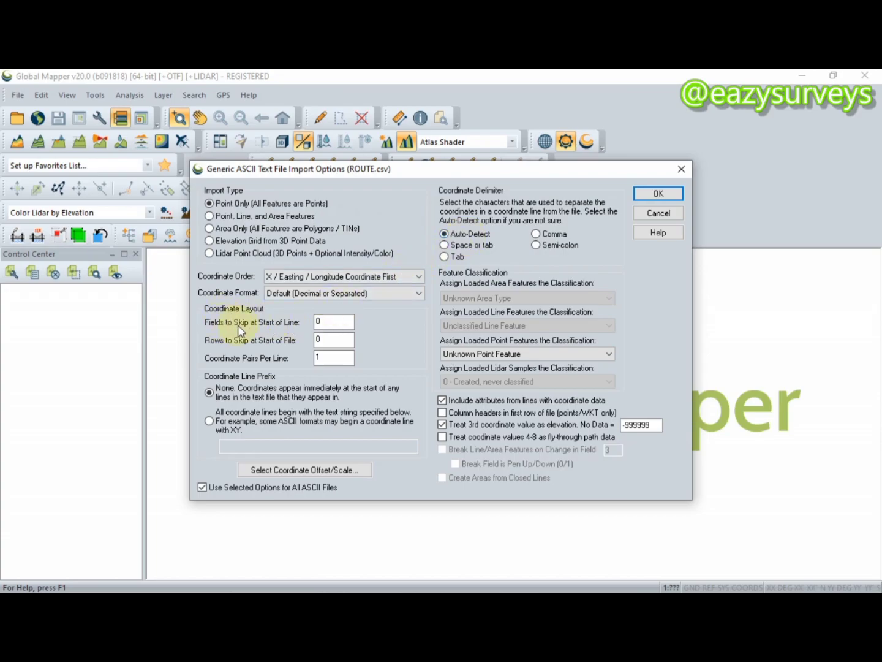
Step: Import the text file with 1 field skipped at the start of each line and X / Easting / Longitude as the first coordinate
{"action": "double_click", "coordinate": [322, 322]}
{"action": "type", "text": "1"}
{"action": "left_click", "coordinate": [285, 276]}
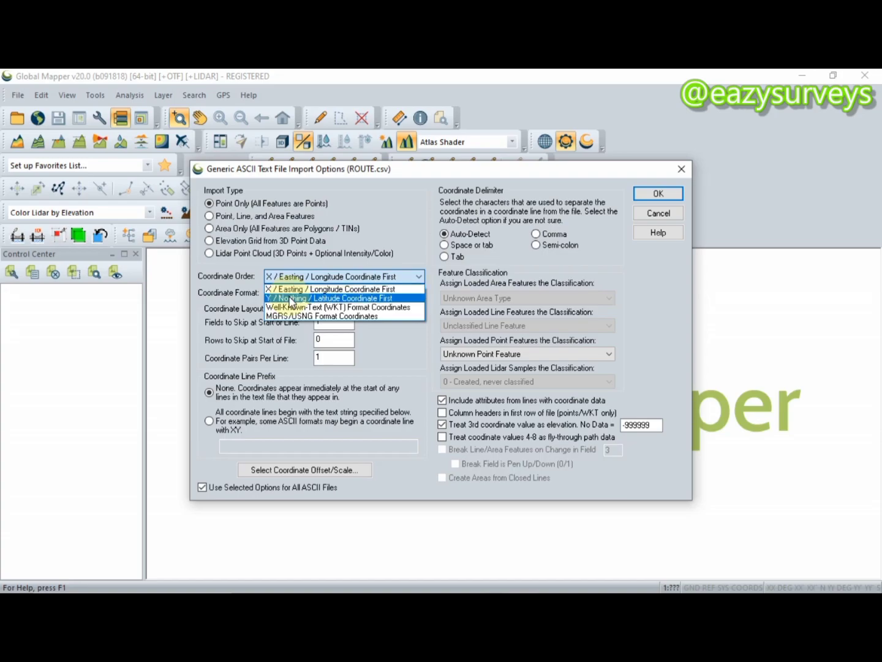
{"action": "left_click", "coordinate": [290, 299]}
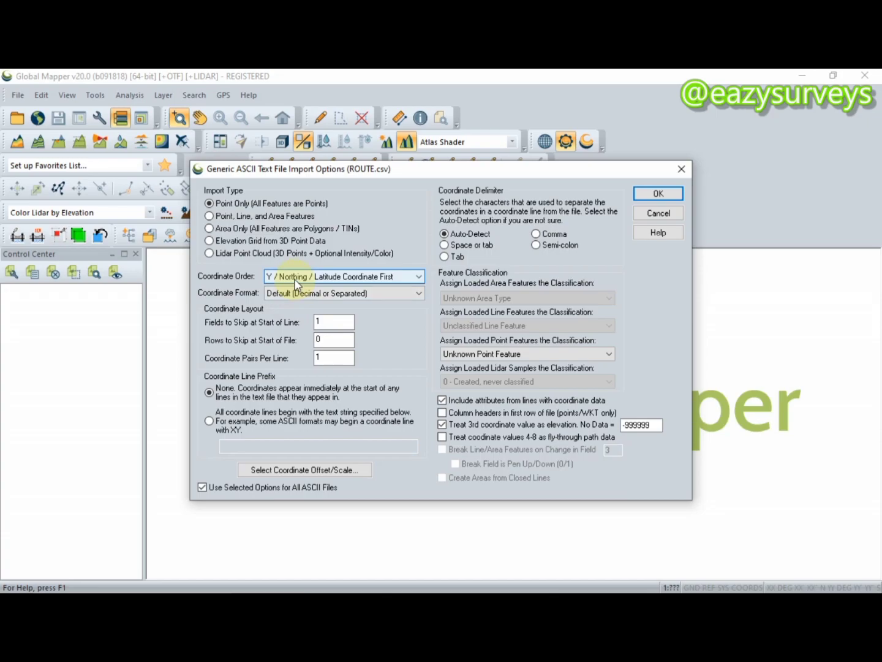
{"action": "left_click", "coordinate": [297, 278]}
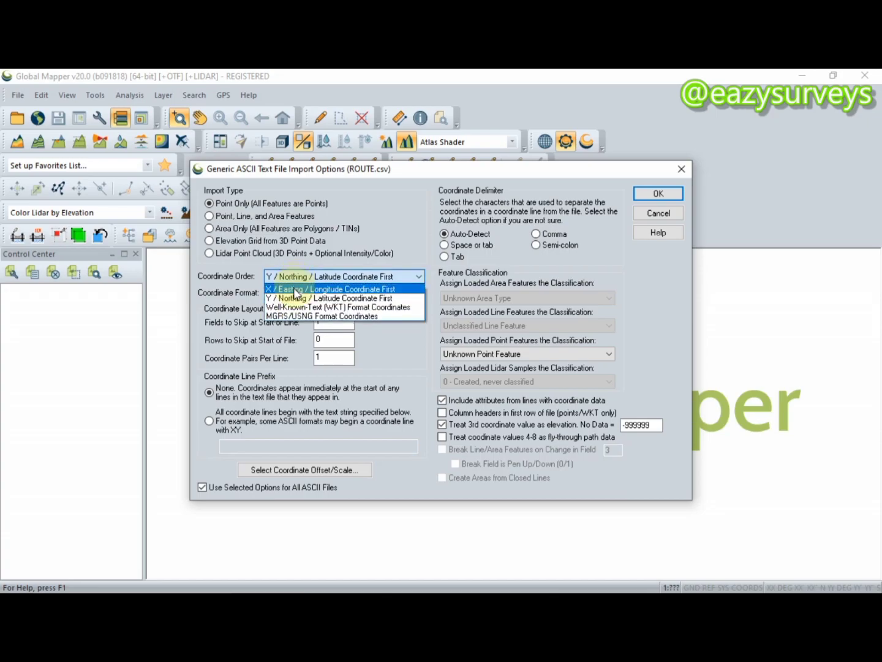
{"action": "left_click", "coordinate": [296, 289]}
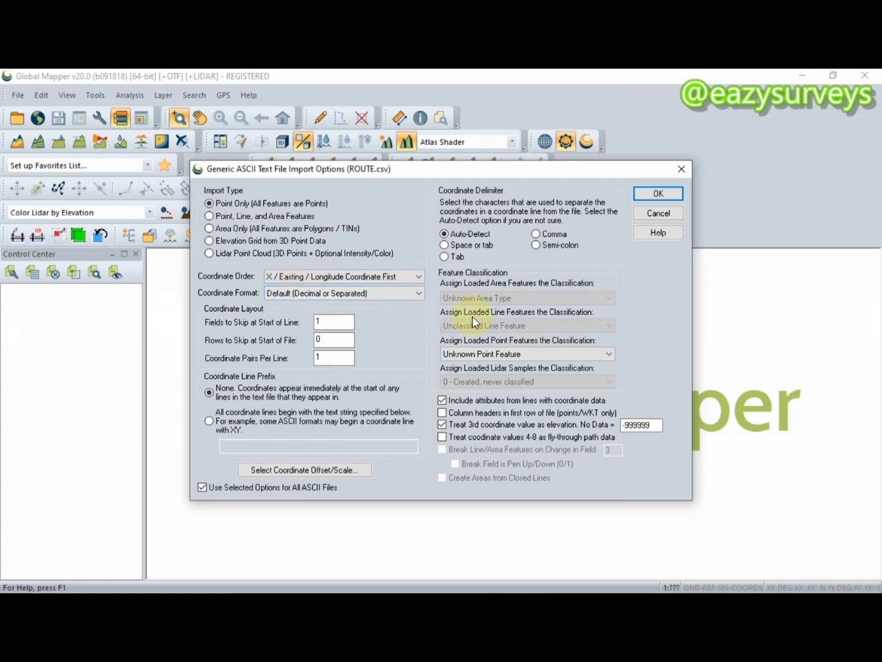
{"action": "left_click", "coordinate": [659, 196]}
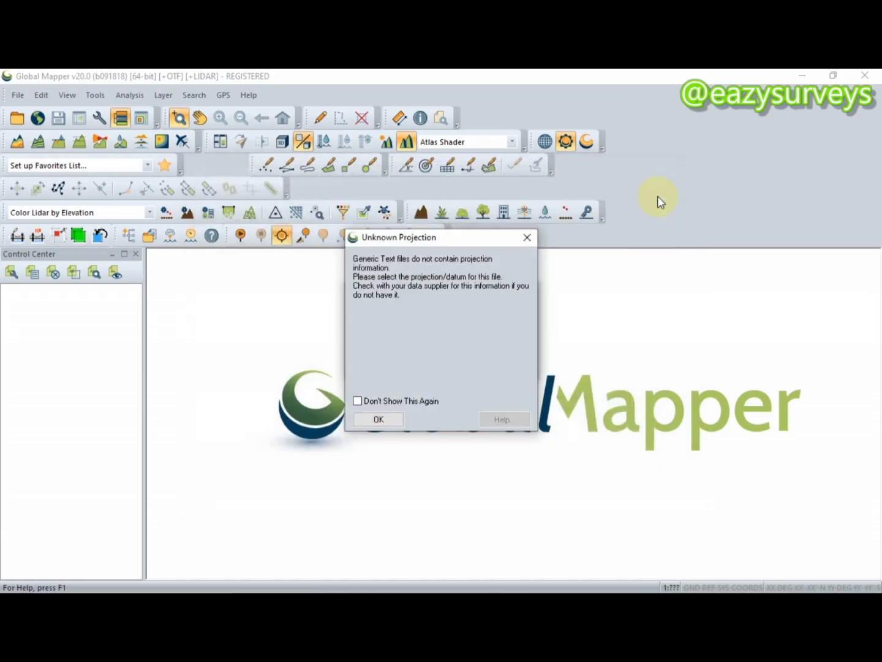
Step: Load ROUTE.csv with the UTM projection, zone 31 (0°E - 6°E - Northern Hemisphere) and the MINNA (NIGERIA) datum
{"action": "left_click", "coordinate": [370, 419]}
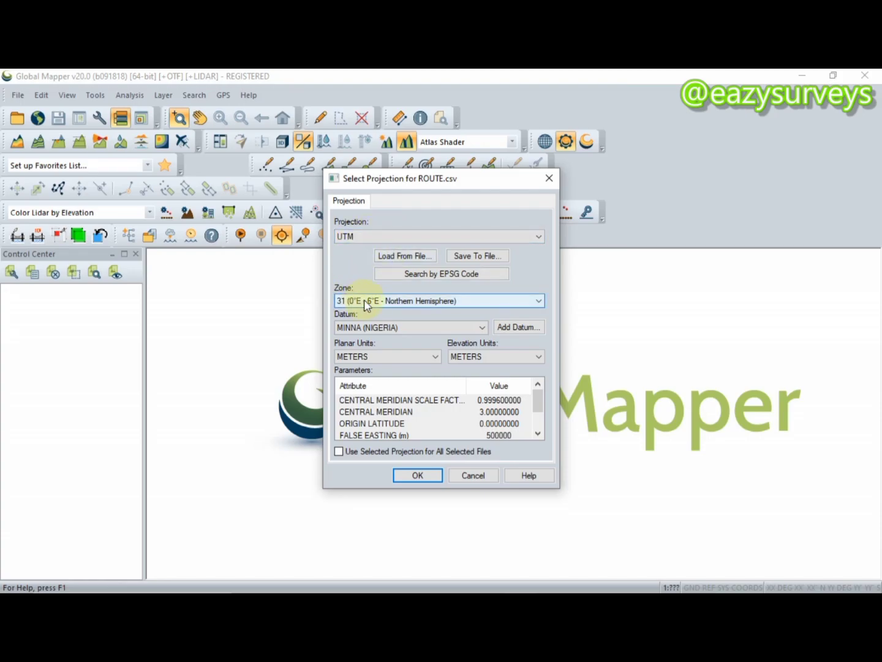
{"action": "left_click", "coordinate": [379, 240]}
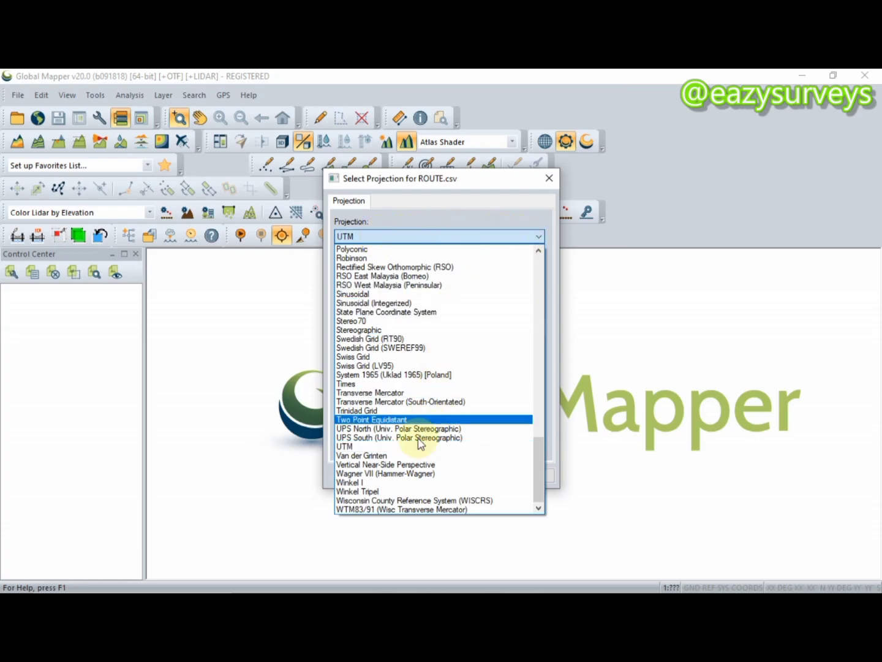
{"action": "left_click", "coordinate": [380, 448]}
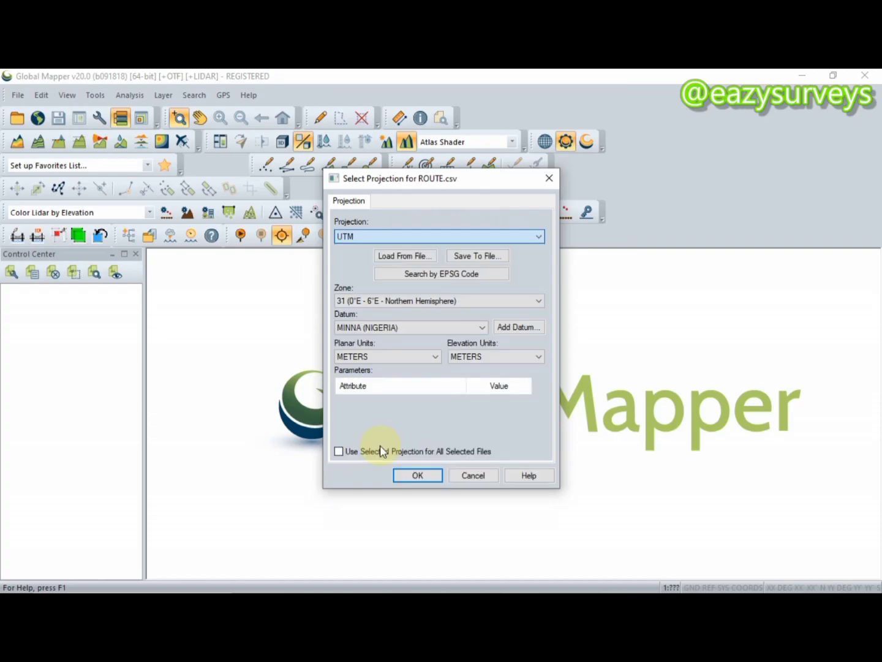
{"action": "left_click", "coordinate": [391, 300]}
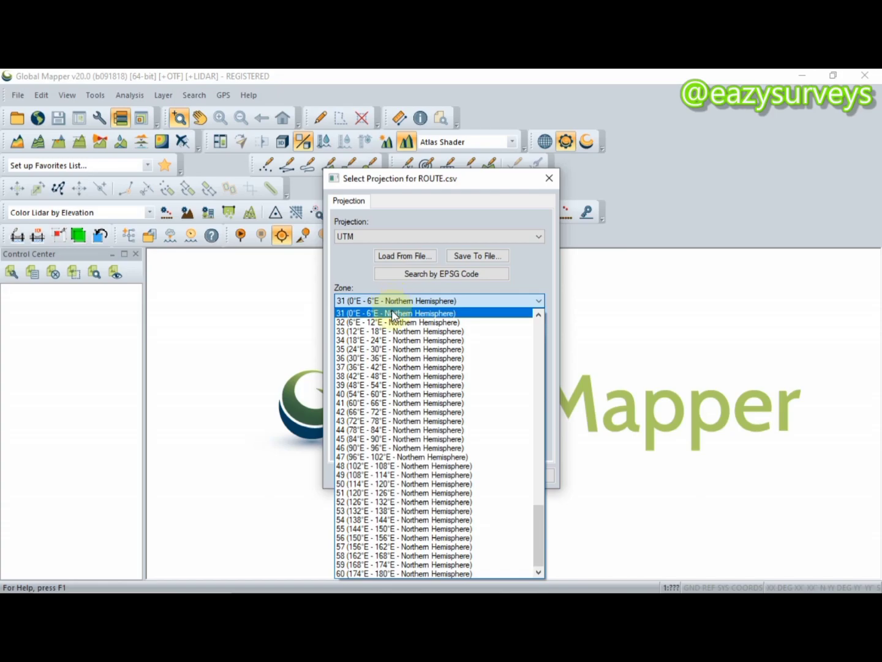
{"action": "left_click", "coordinate": [392, 313]}
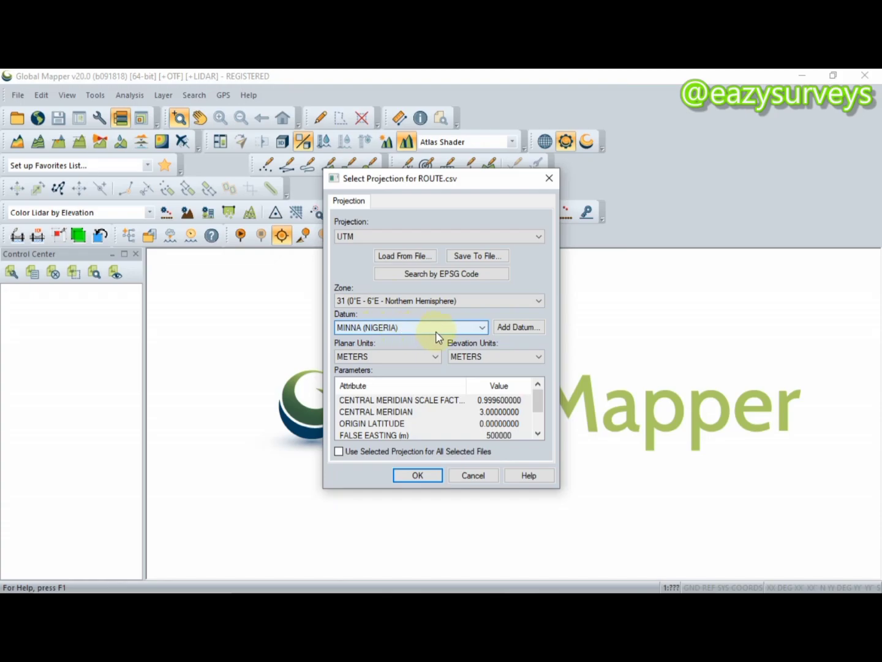
{"action": "left_click", "coordinate": [413, 479]}
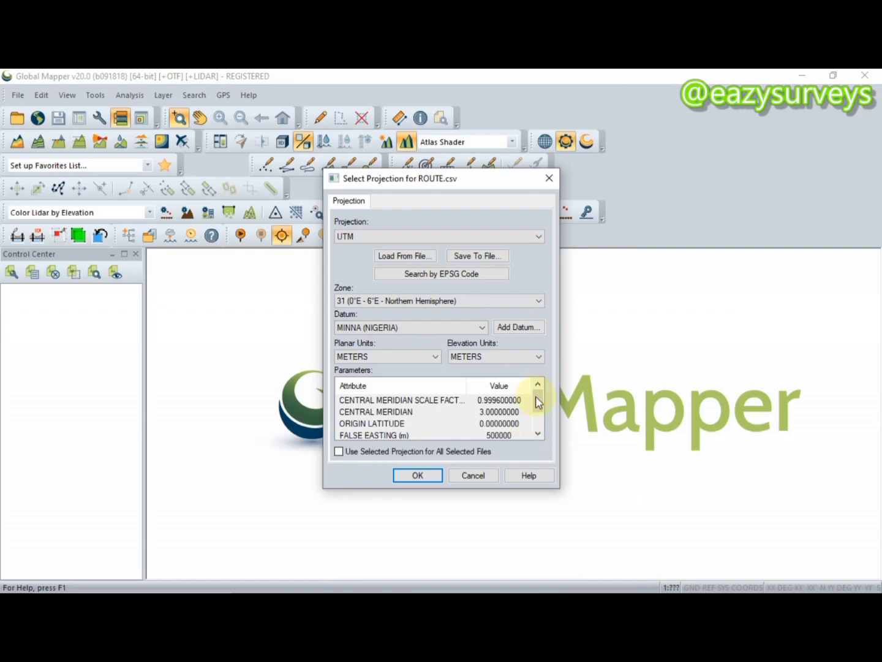
{"action": "left_click", "coordinate": [423, 474]}
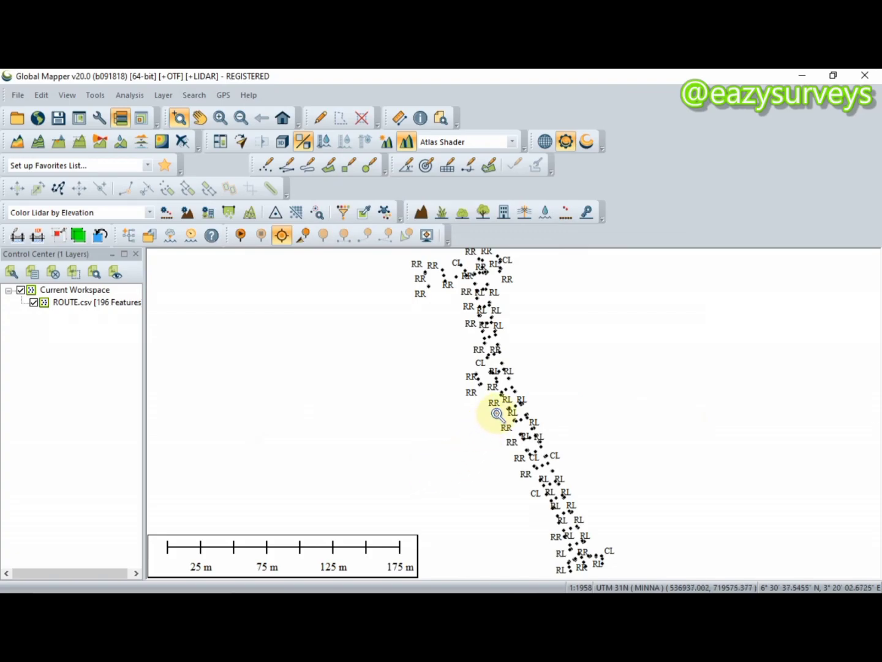
Step: Create an elevation grid from the ROUTE.csv points in METERS with automatically determined optimal grid spacing
{"action": "scroll", "coordinate": [490, 411], "scroll_direction": "down", "scroll_amount": 2}
{"action": "scroll", "coordinate": [494, 361], "scroll_direction": "up", "scroll_amount": 4}
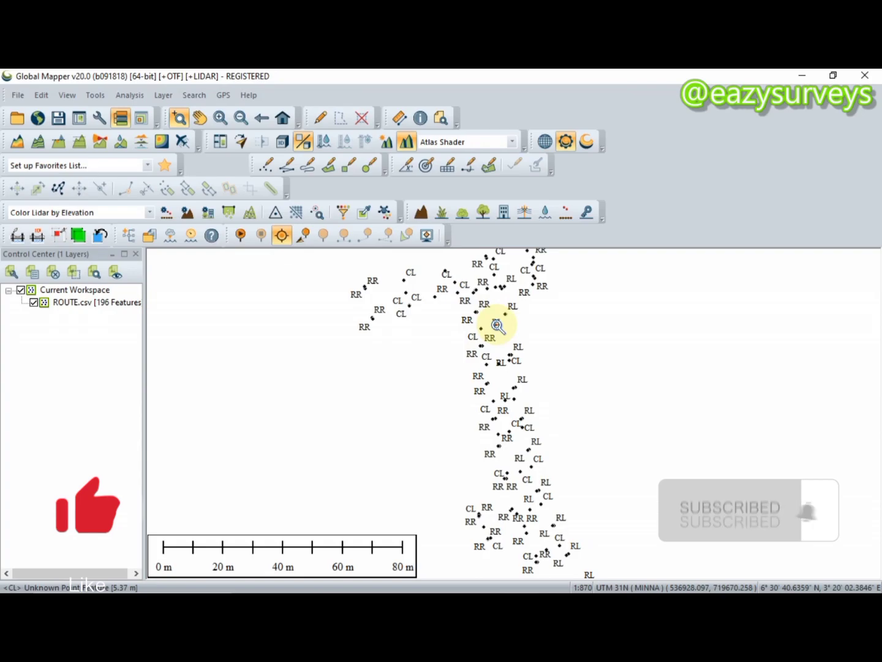
{"action": "left_click_drag", "start_coordinate": [518, 494], "coordinate": [527, 451]}
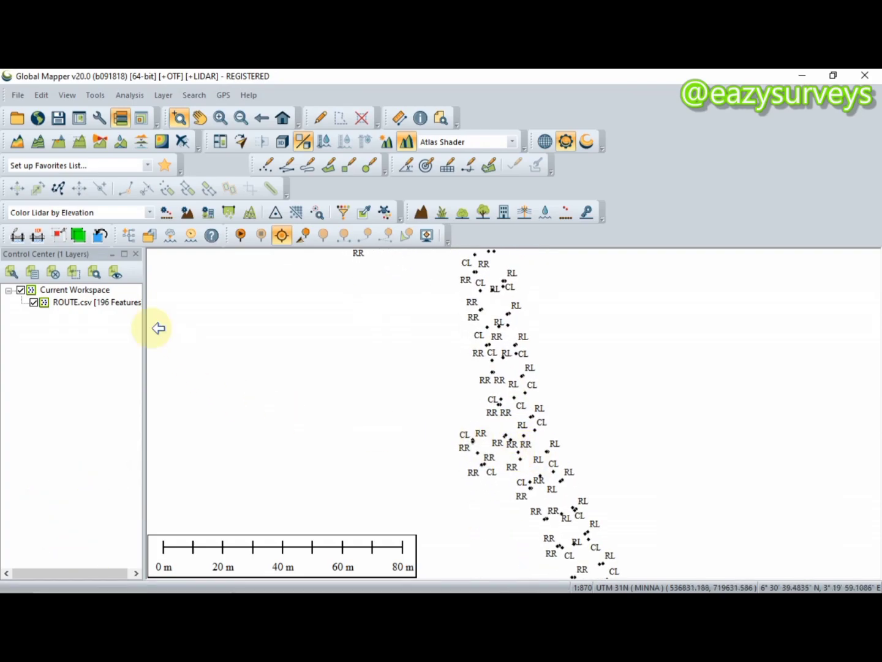
{"action": "left_click", "coordinate": [18, 145]}
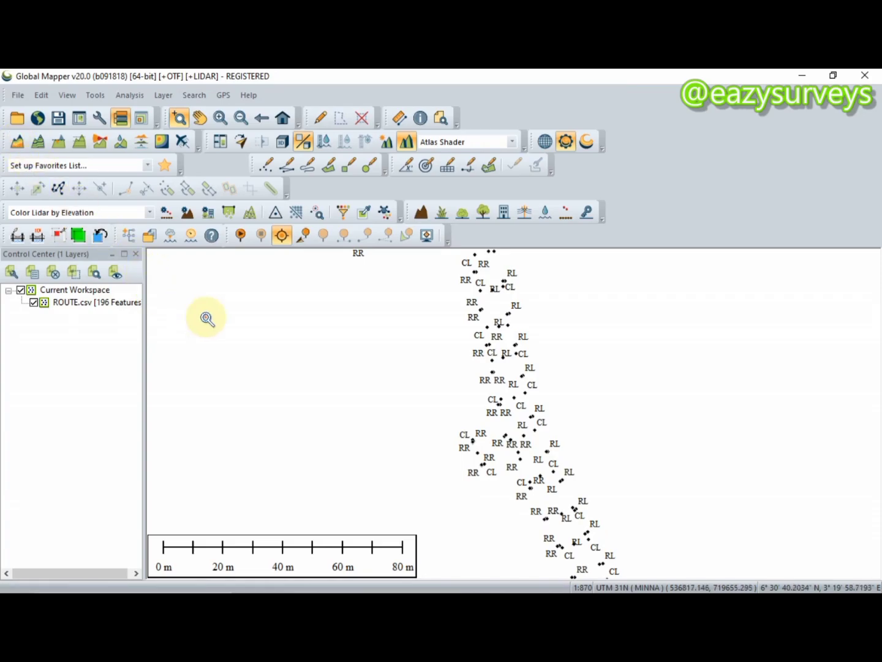
{"action": "left_click", "coordinate": [17, 143]}
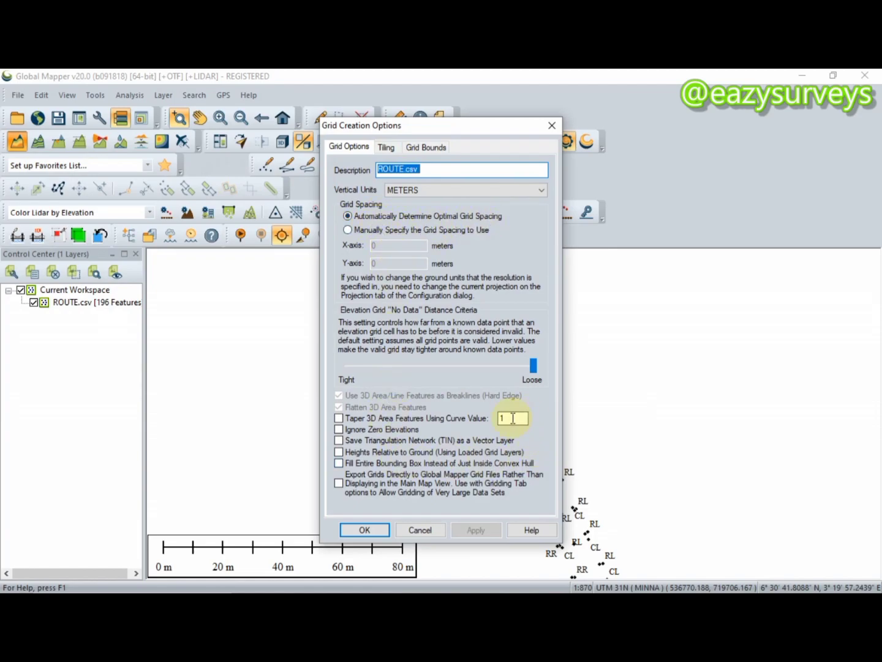
{"action": "left_click", "coordinate": [365, 531]}
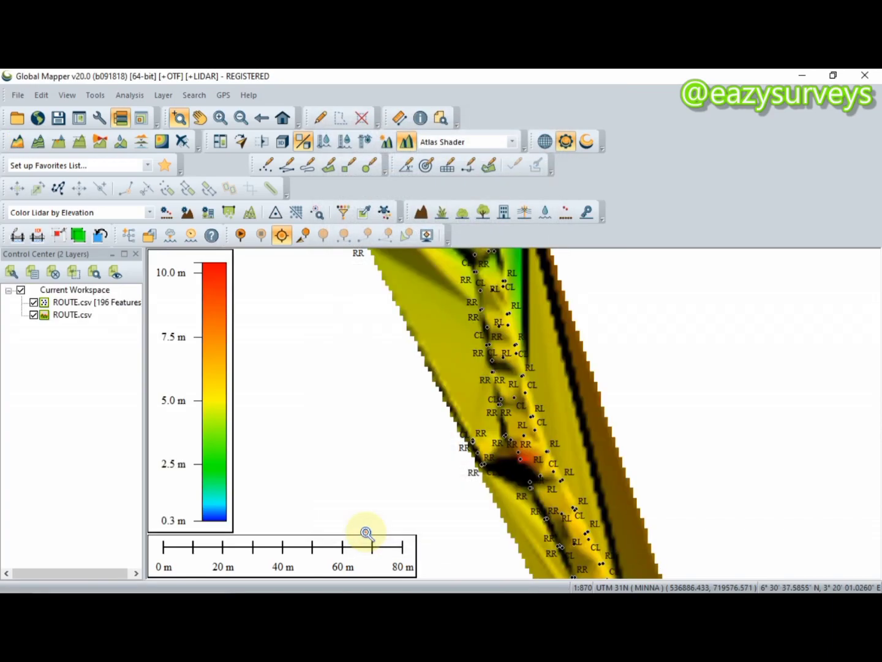
Step: Examine the generated elevation grid along the full route and around its middle section
{"action": "scroll", "coordinate": [533, 419], "scroll_direction": "down", "scroll_amount": 3}
{"action": "scroll", "coordinate": [533, 420], "scroll_direction": "down", "scroll_amount": 2}
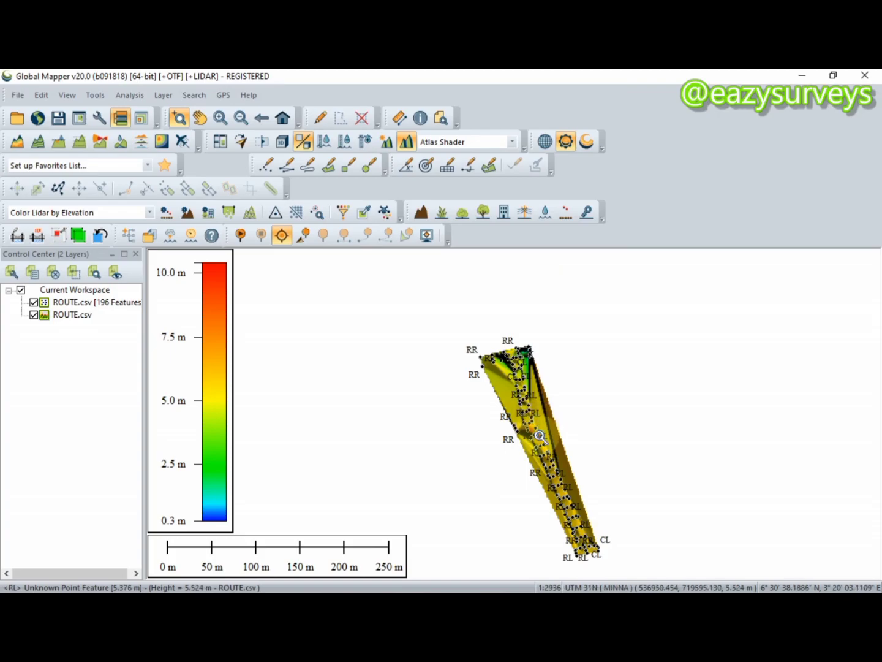
{"action": "scroll", "coordinate": [545, 446], "scroll_direction": "up", "scroll_amount": 4}
{"action": "scroll", "coordinate": [546, 446], "scroll_direction": "up", "scroll_amount": 2}
{"action": "scroll", "coordinate": [545, 446], "scroll_direction": "down", "scroll_amount": 2}
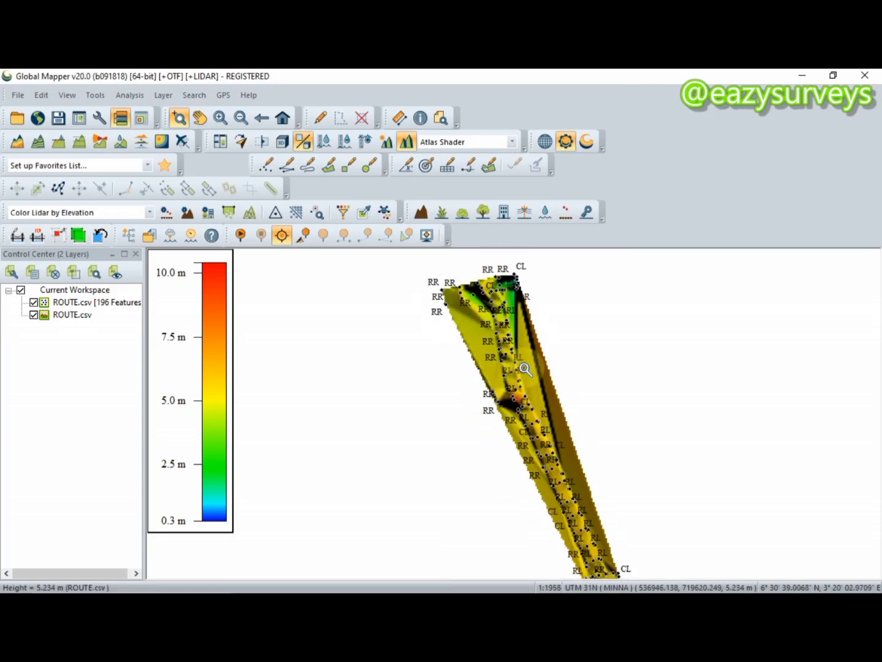
{"action": "scroll", "coordinate": [493, 295], "scroll_direction": "up", "scroll_amount": 1}
{"action": "scroll", "coordinate": [493, 295], "scroll_direction": "up", "scroll_amount": 1}
{"action": "scroll", "coordinate": [493, 296], "scroll_direction": "down", "scroll_amount": 2}
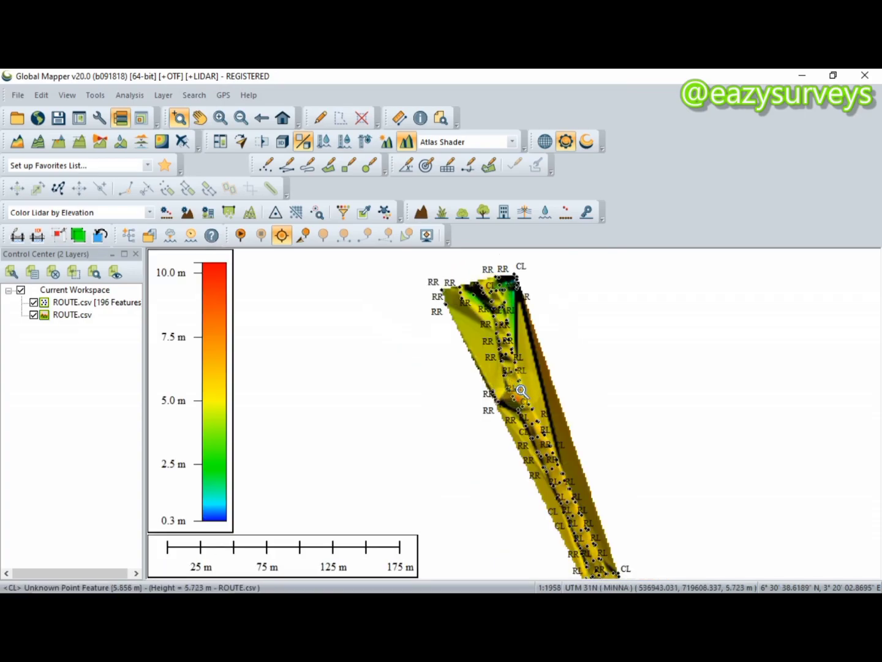
Step: Start the Path Profile/LOS tool and dismiss its introductory tip
{"action": "left_click", "coordinate": [122, 189]}
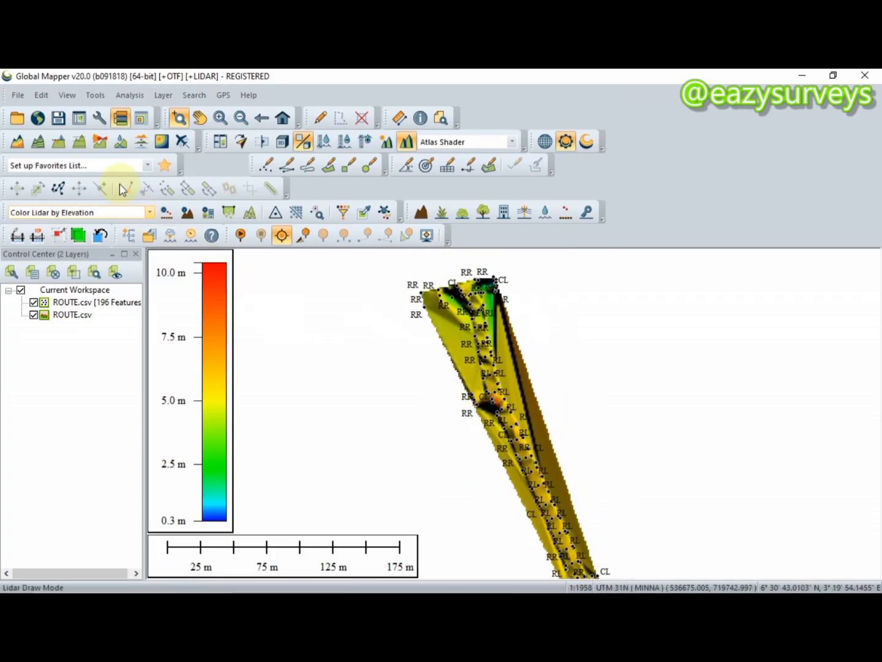
{"action": "left_click", "coordinate": [80, 144]}
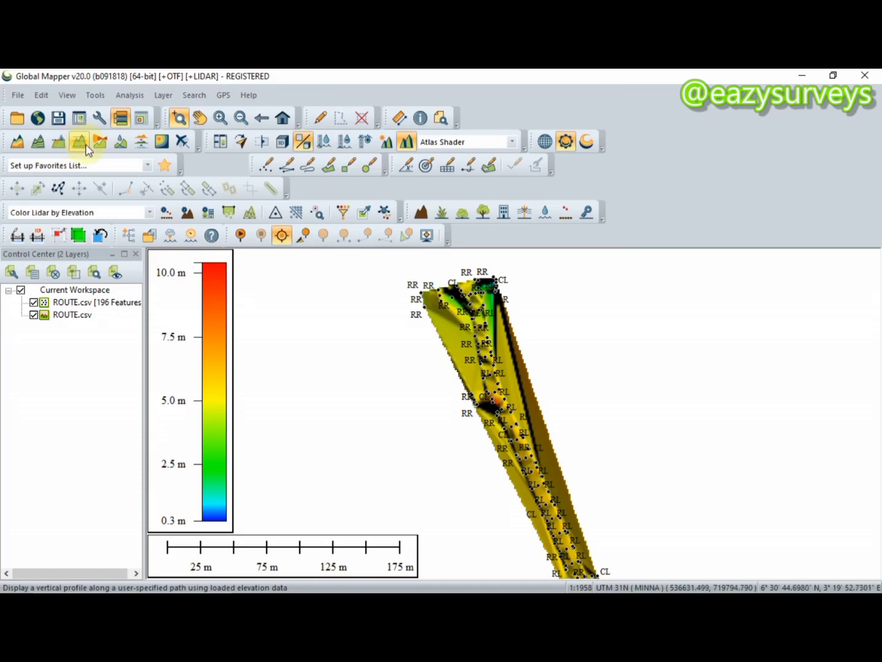
{"action": "left_click", "coordinate": [80, 145]}
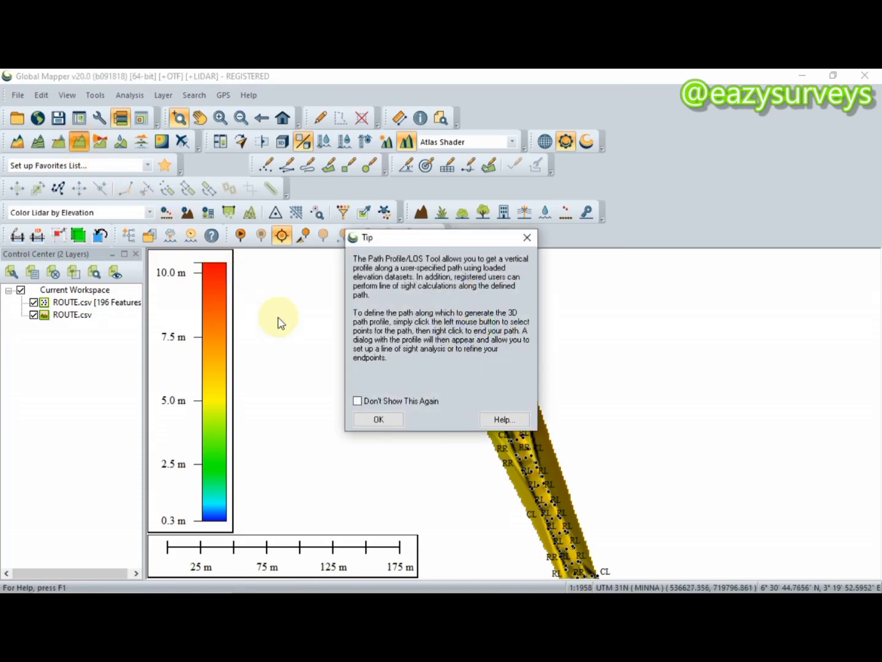
{"action": "left_click", "coordinate": [385, 420]}
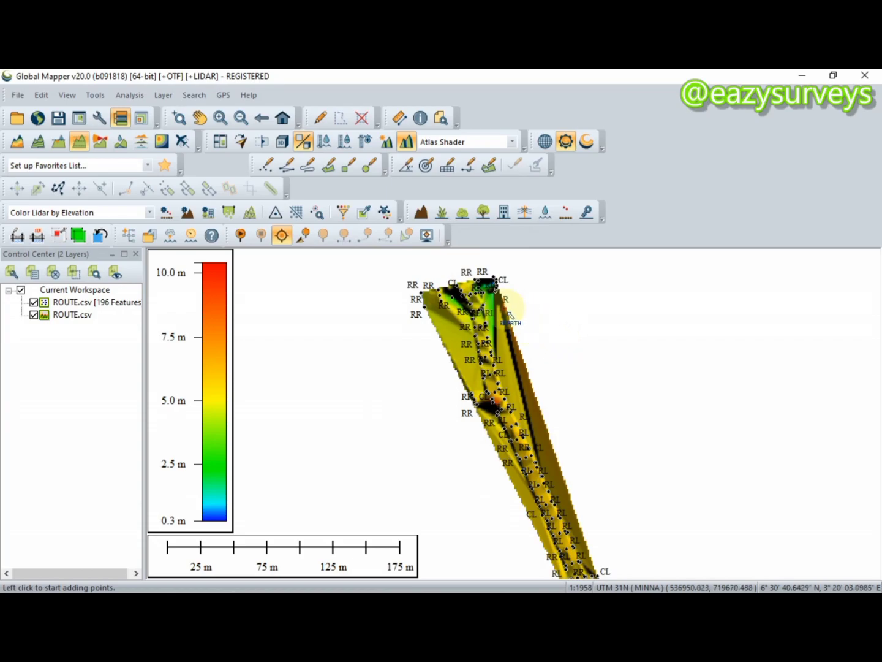
Step: Examine the CL, RL and RR survey points near the route's northern end with the elevation grid hidden
{"action": "scroll", "coordinate": [482, 300], "scroll_direction": "up", "scroll_amount": 5}
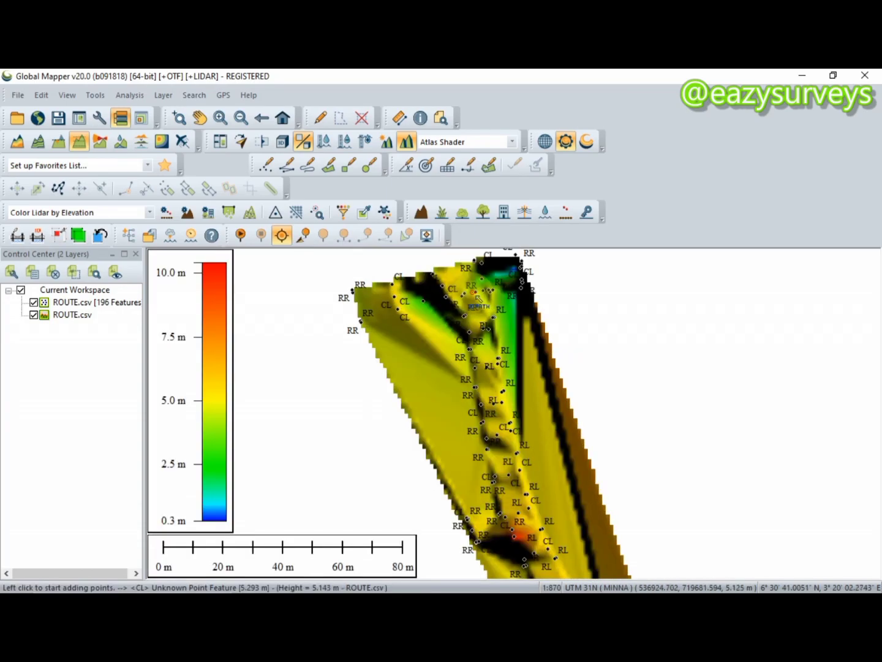
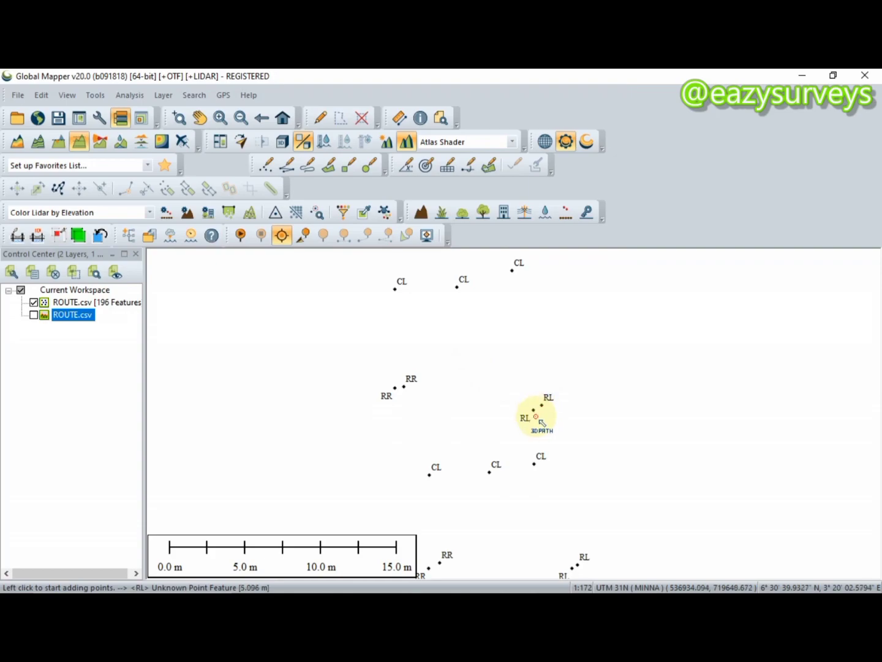
{"action": "left_click_drag", "start_coordinate": [482, 419], "coordinate": [467, 367]}
{"action": "left_click_drag", "start_coordinate": [482, 451], "coordinate": [470, 389]}
{"action": "mouse_move", "coordinate": [481, 446]}
{"action": "left_mouse_down"}
{"action": "mouse_move", "coordinate": [477, 403]}
{"action": "mouse_move", "coordinate": [488, 477]}
{"action": "mouse_move", "coordinate": [482, 428]}
{"action": "left_mouse_up"}
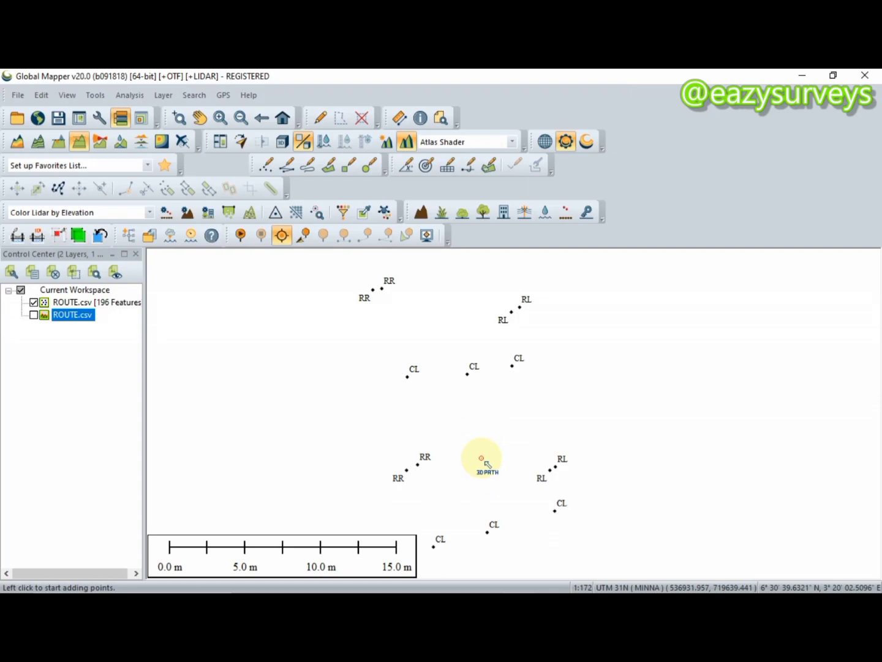
Step: Hide the ROUTE.csv point layer and show the ROUTE.csv elevation grid along the full route
{"action": "left_click", "coordinate": [34, 302]}
{"action": "left_click", "coordinate": [34, 315]}
{"action": "scroll", "coordinate": [445, 401], "scroll_direction": "down", "scroll_amount": 5}
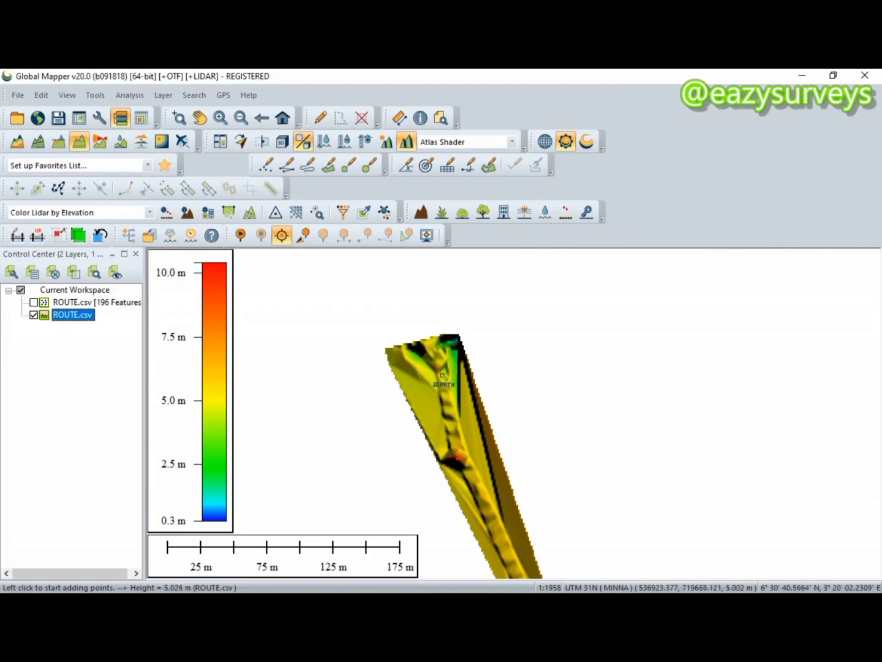
{"action": "scroll", "coordinate": [450, 405], "scroll_direction": "up", "scroll_amount": 1}
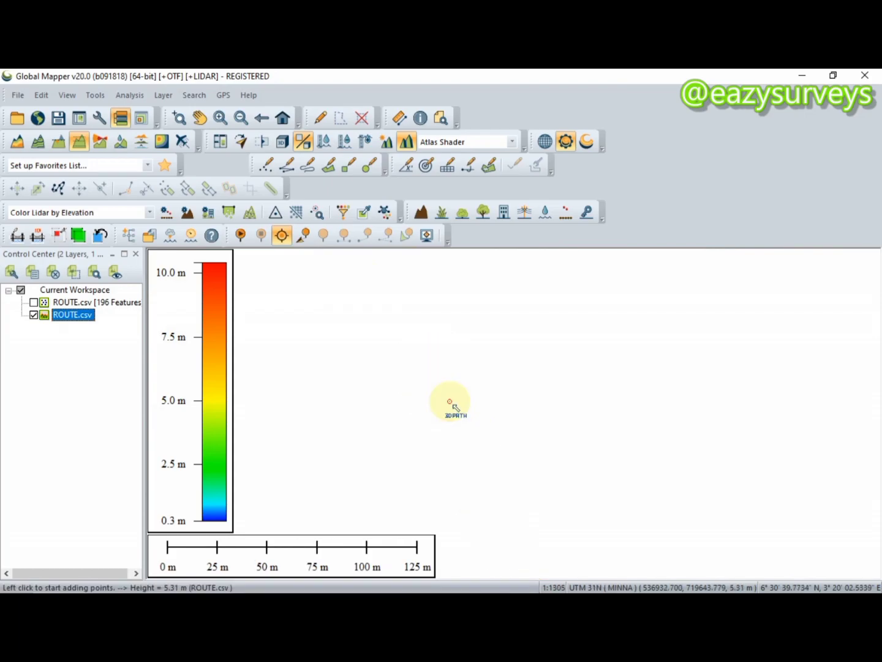
{"action": "scroll", "coordinate": [450, 404], "scroll_direction": "up", "scroll_amount": 2}
{"action": "left_click_drag", "start_coordinate": [449, 406], "coordinate": [492, 548]}
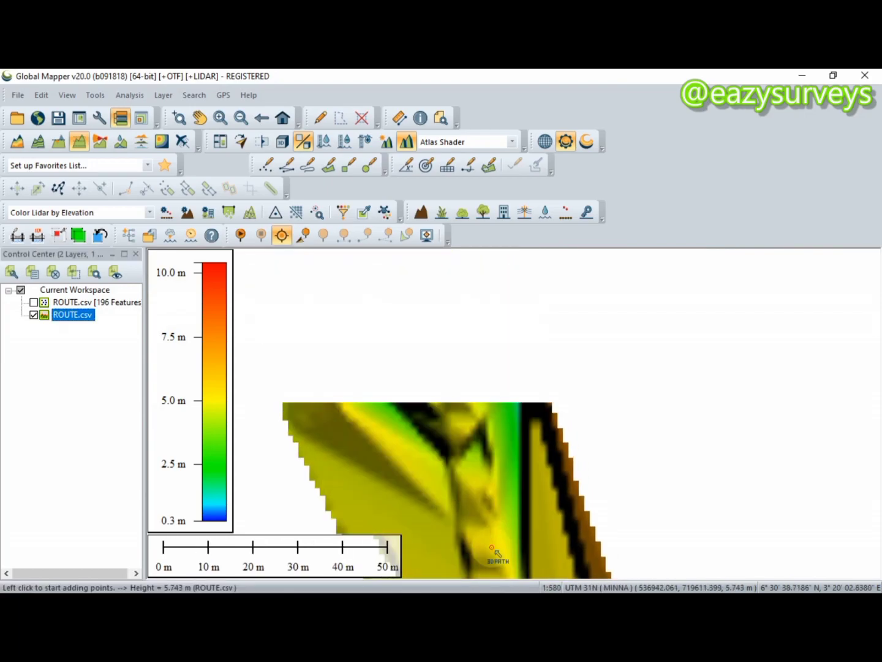
{"action": "scroll", "coordinate": [469, 416], "scroll_direction": "down", "scroll_amount": 3}
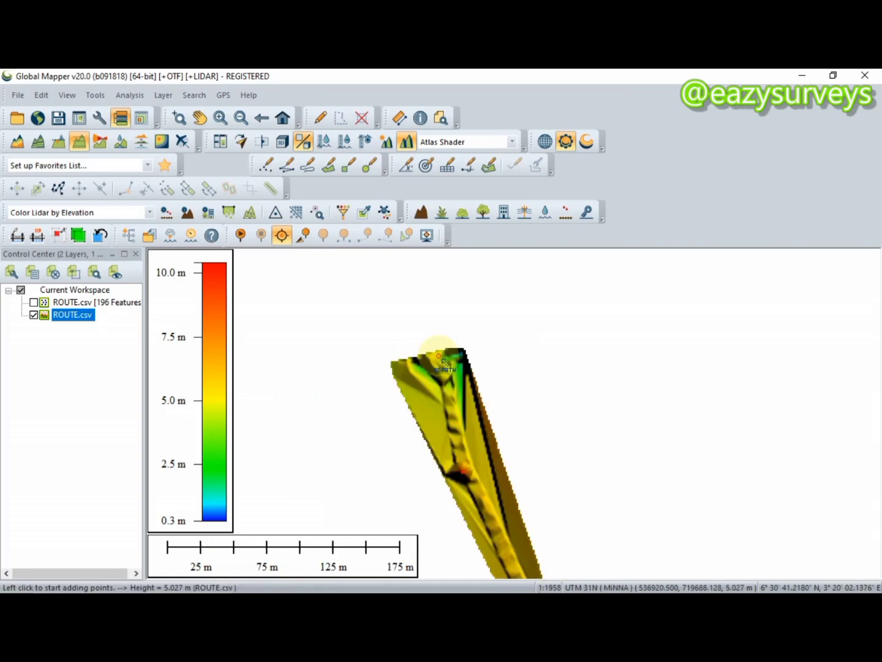
{"action": "key", "text": "Down"}
{"action": "key", "text": "Right"}
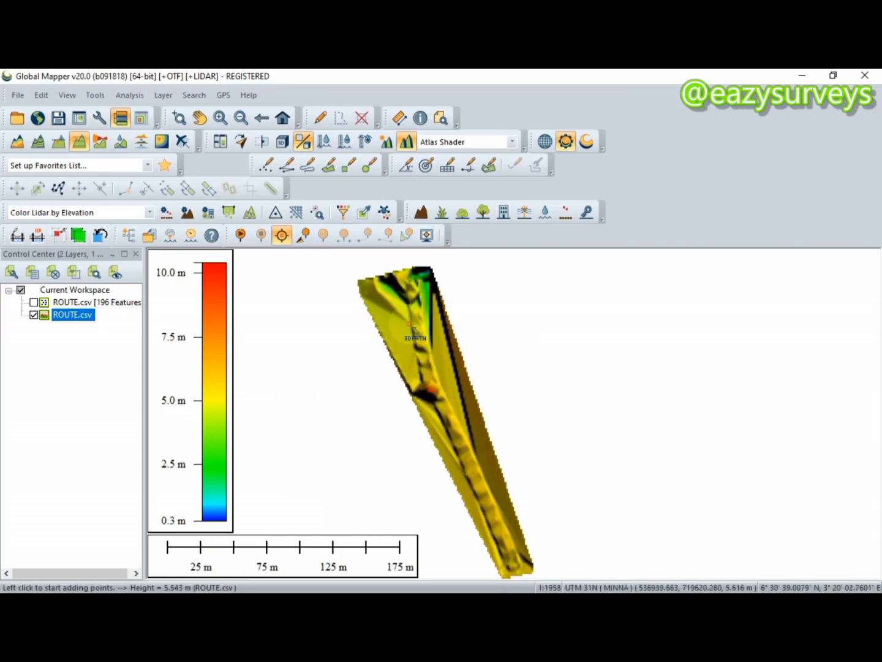
{"action": "left_click", "coordinate": [401, 275]}
{"action": "mouse_move", "coordinate": [410, 295]}
{"action": "left_mouse_down"}
{"action": "mouse_move", "coordinate": [419, 356]}
{"action": "mouse_move", "coordinate": [451, 425]}
{"action": "left_mouse_up"}
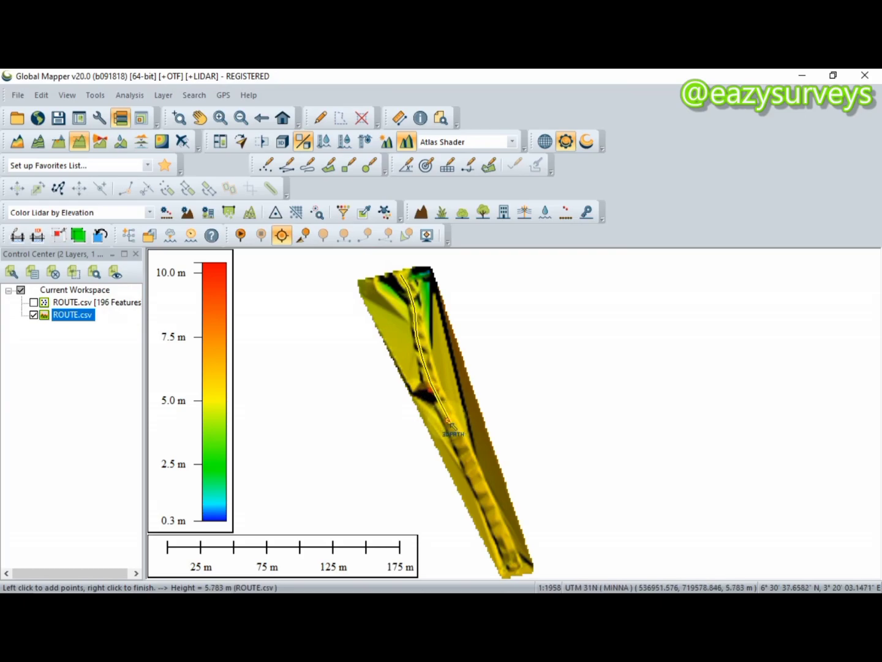
{"action": "right_click", "coordinate": [450, 420]}
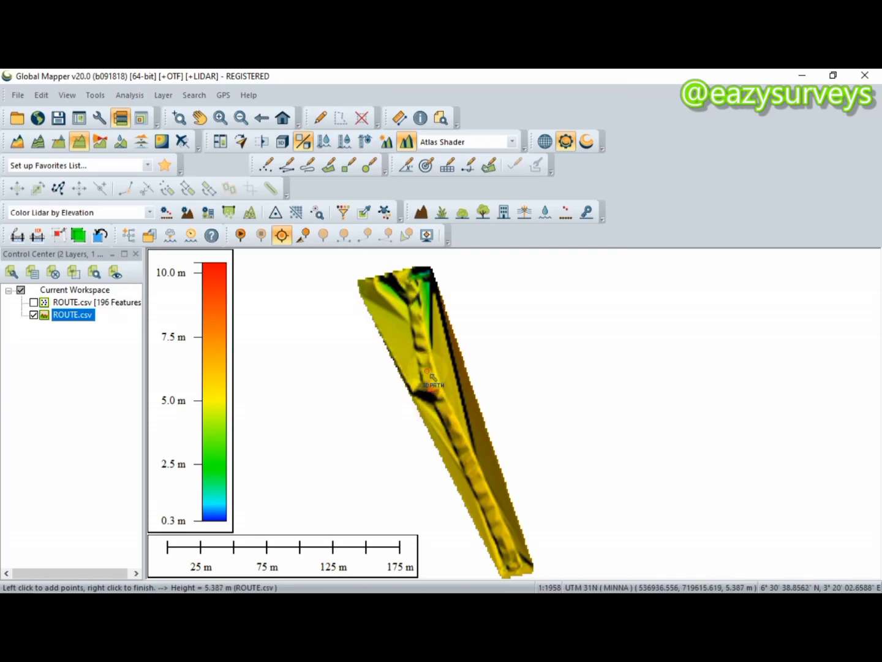
Step: Show the ROUTE.csv points again and start the profile path at the northernmost mid-road CL point, following the first centreline points southwards
{"action": "left_click", "coordinate": [34, 301]}
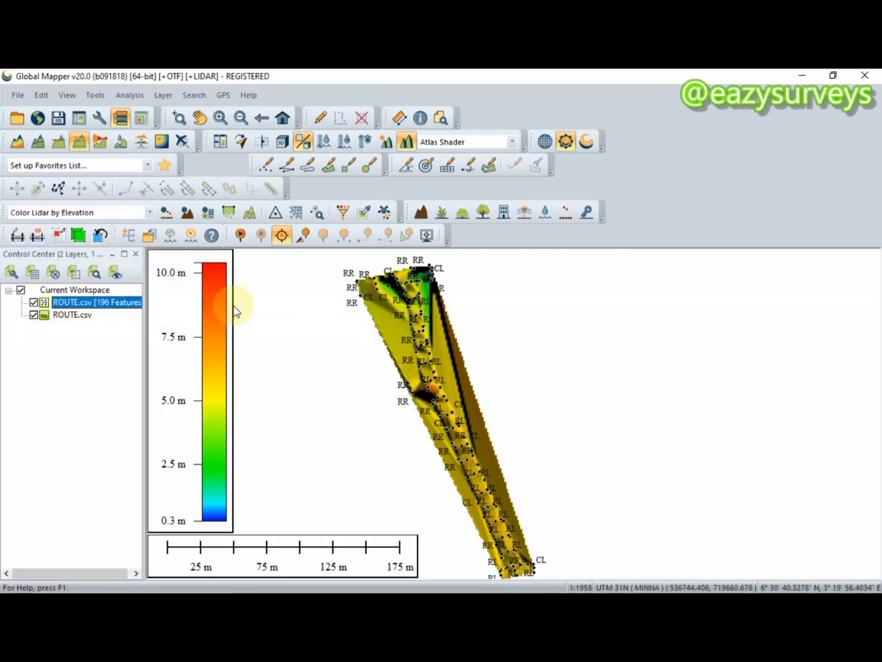
{"action": "scroll", "coordinate": [403, 284], "scroll_direction": "up", "scroll_amount": 2}
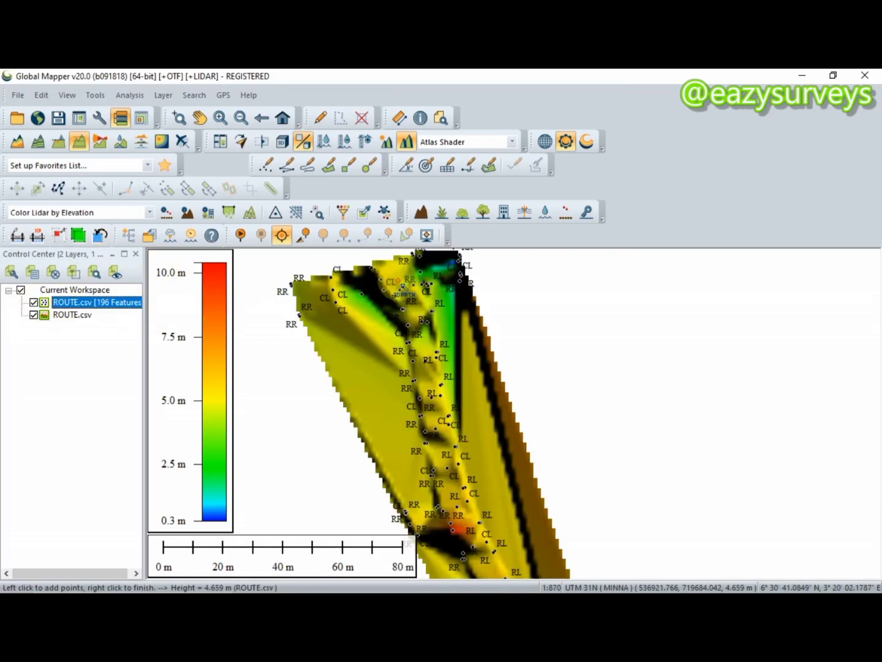
{"action": "scroll", "coordinate": [403, 284], "scroll_direction": "up", "scroll_amount": 3}
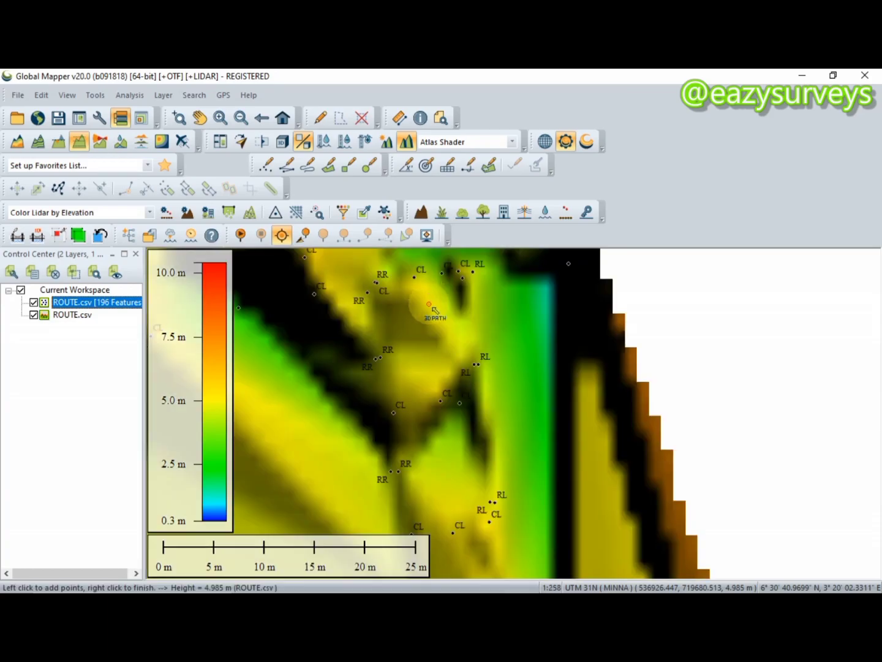
{"action": "left_click_drag", "start_coordinate": [433, 310], "coordinate": [442, 394]}
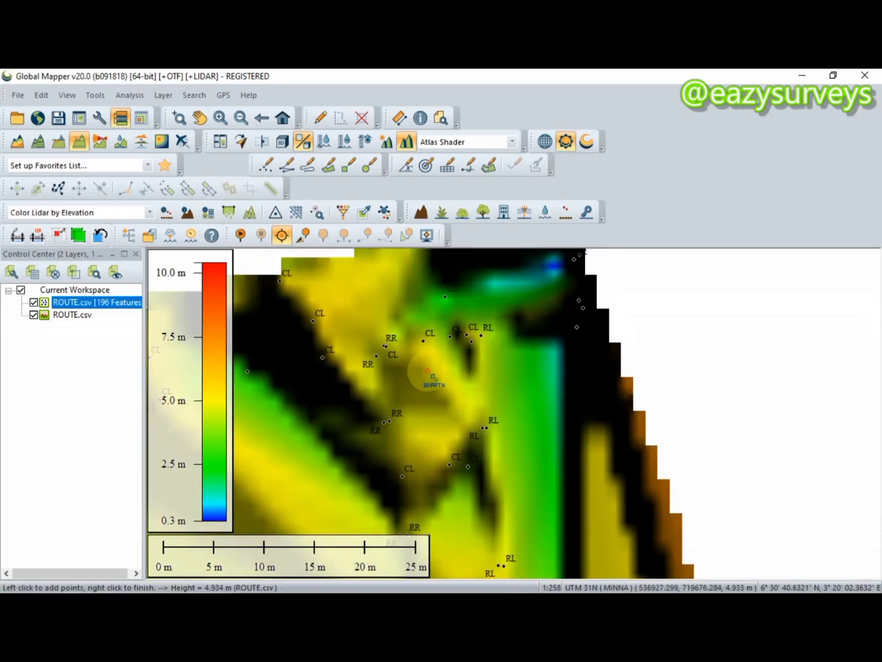
{"action": "left_click", "coordinate": [424, 341]}
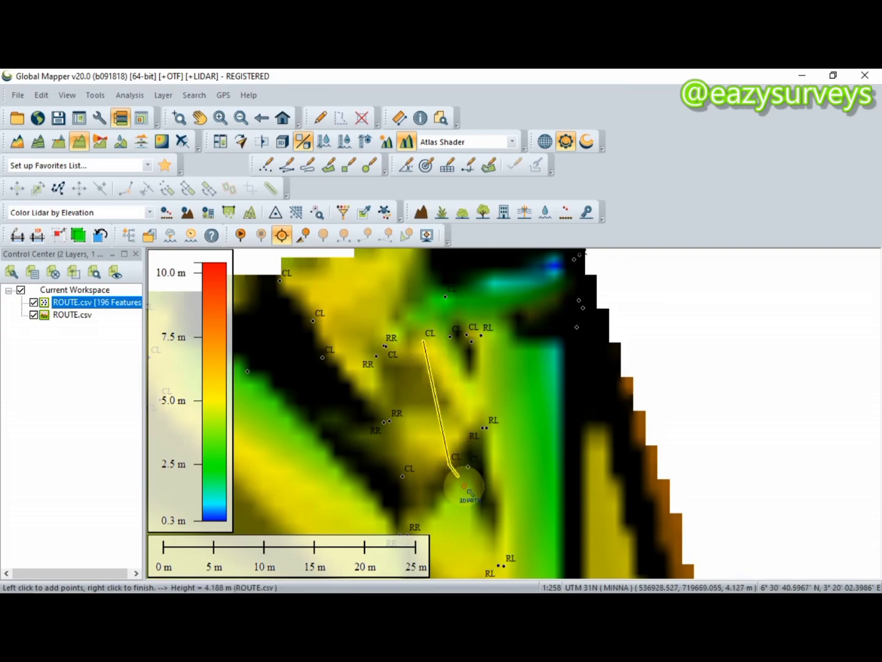
{"action": "left_click_drag", "start_coordinate": [453, 465], "coordinate": [432, 378]}
{"action": "left_click", "coordinate": [442, 378]}
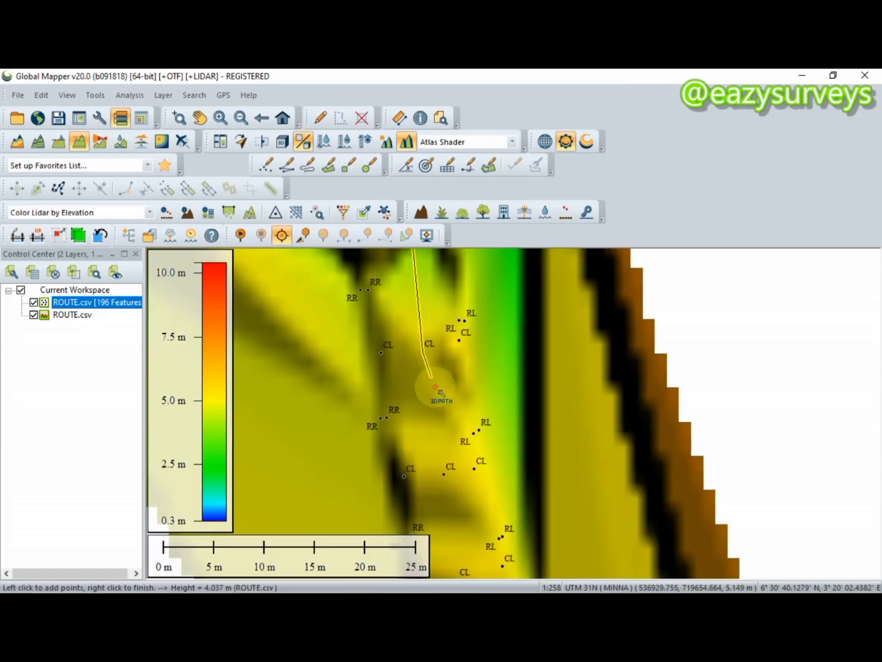
Step: Continue the profile path southwards through the successive mid-road CL points along the route's middle section
{"action": "left_click_drag", "start_coordinate": [458, 471], "coordinate": [445, 394]}
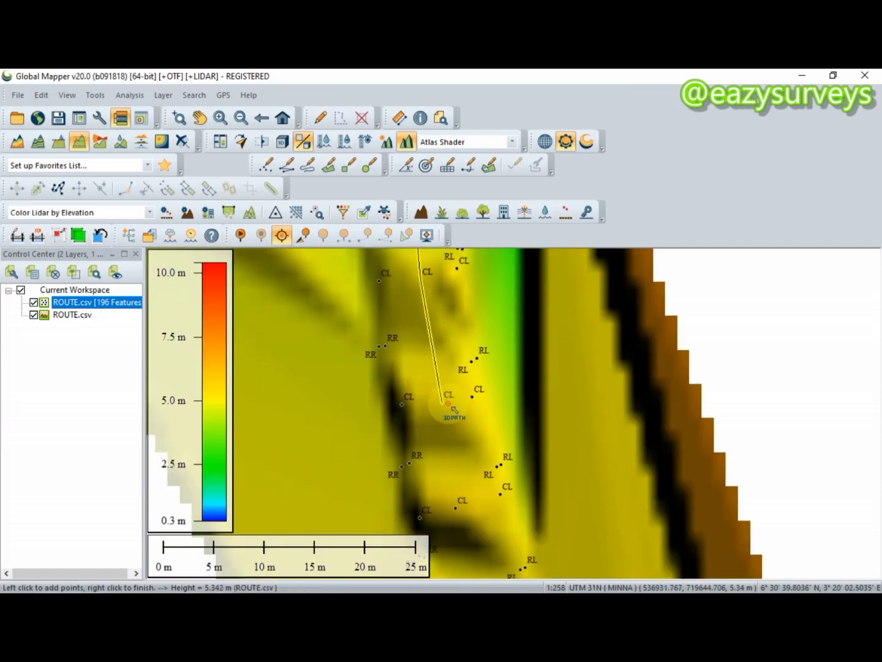
{"action": "left_click_drag", "start_coordinate": [469, 484], "coordinate": [441, 375]}
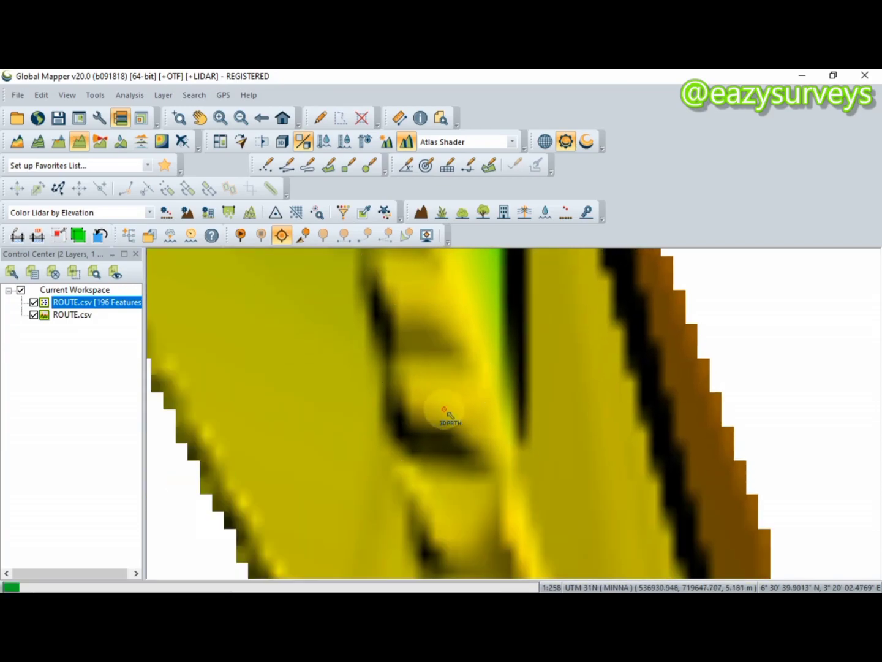
{"action": "left_click_drag", "start_coordinate": [445, 420], "coordinate": [429, 334]}
{"action": "left_click", "coordinate": [479, 399]}
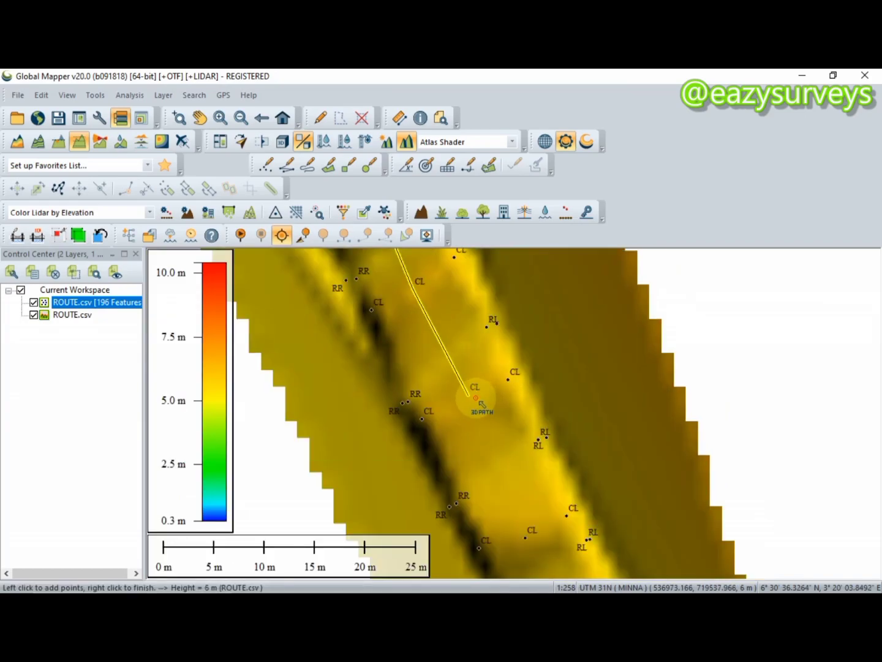
{"action": "left_click_drag", "start_coordinate": [532, 493], "coordinate": [449, 354]}
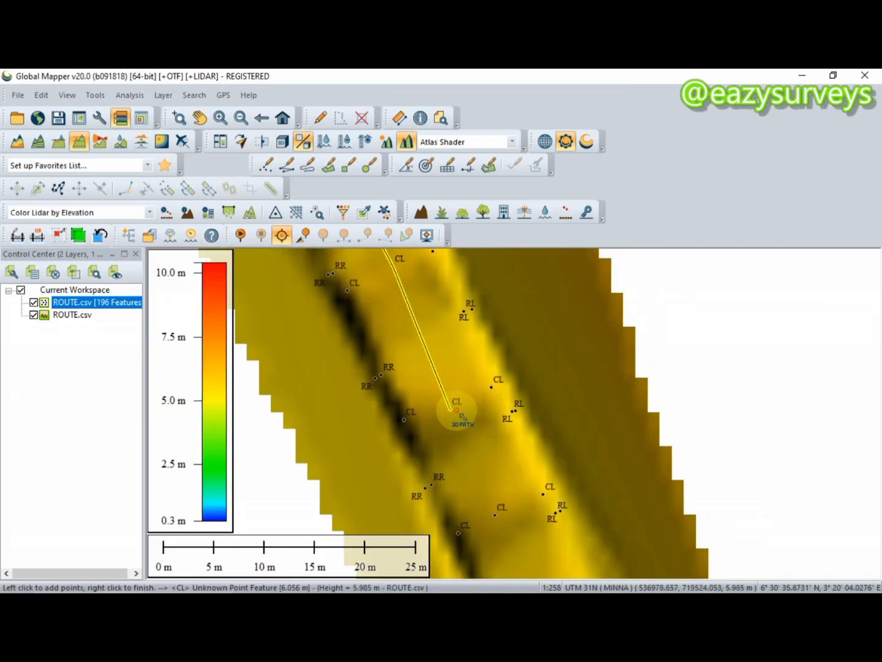
{"action": "left_click_drag", "start_coordinate": [472, 430], "coordinate": [439, 345]}
{"action": "left_click", "coordinate": [455, 392]}
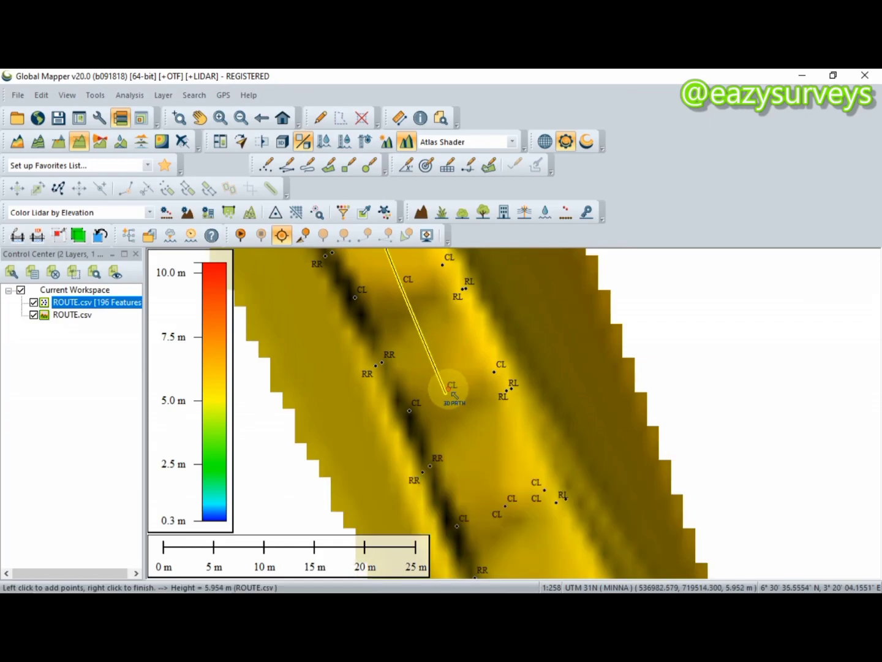
Step: Extend the path through the remaining CL points to the route's southern end and finish it to generate the path profile
{"action": "left_click_drag", "start_coordinate": [460, 428], "coordinate": [439, 397]}
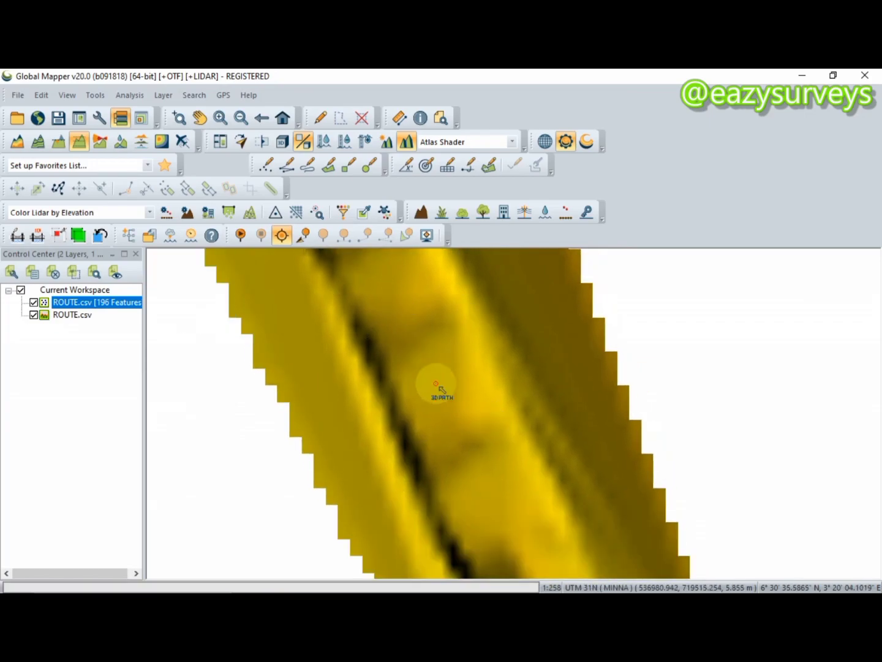
{"action": "left_click_drag", "start_coordinate": [512, 509], "coordinate": [476, 471]}
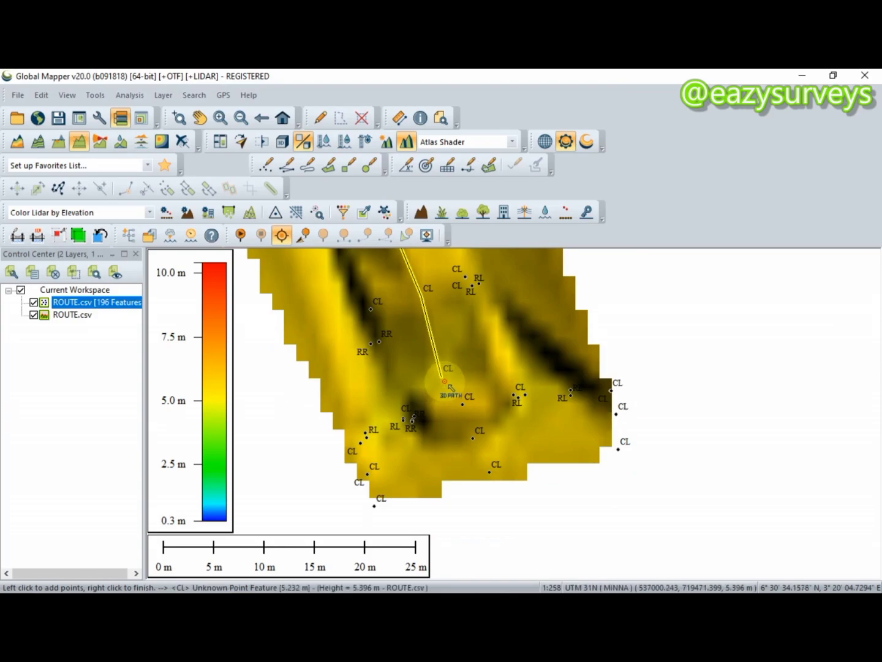
{"action": "left_click", "coordinate": [463, 404]}
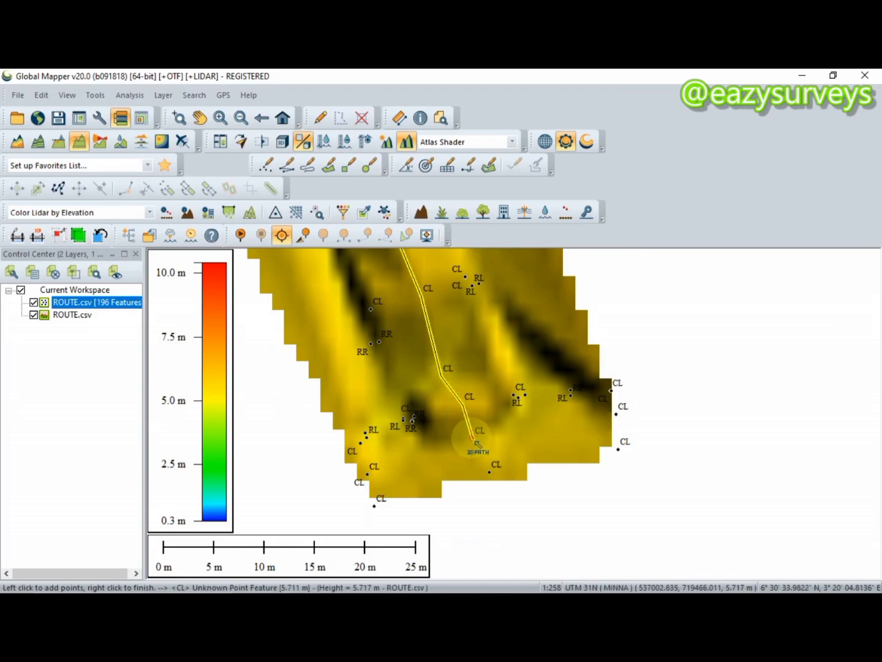
{"action": "right_click", "coordinate": [498, 478]}
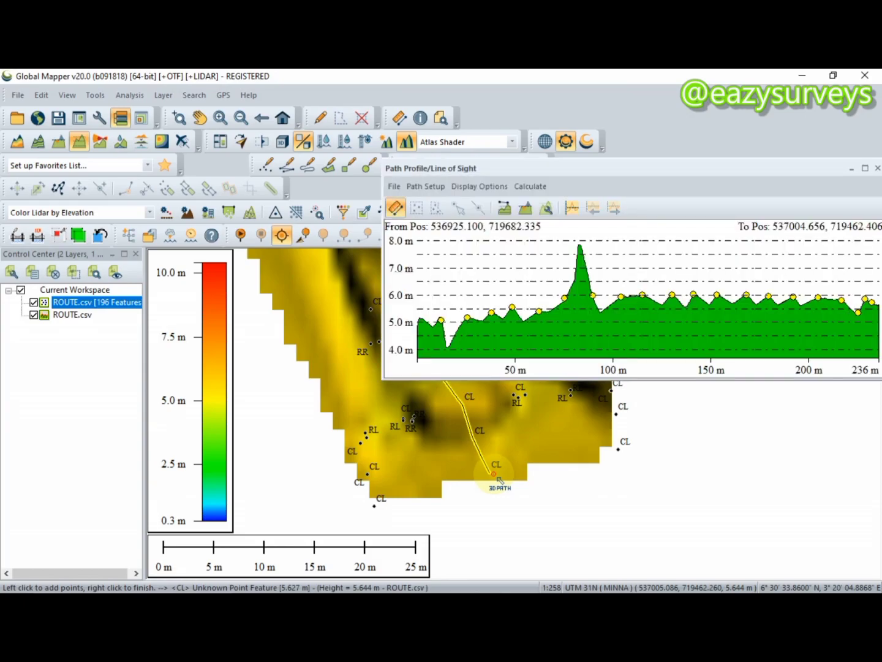
Step: Move the Path Profile/Line of Sight window clear of the route and examine the traced path on the map from its southern end northwards
{"action": "left_click_drag", "start_coordinate": [616, 175], "coordinate": [508, 199]}
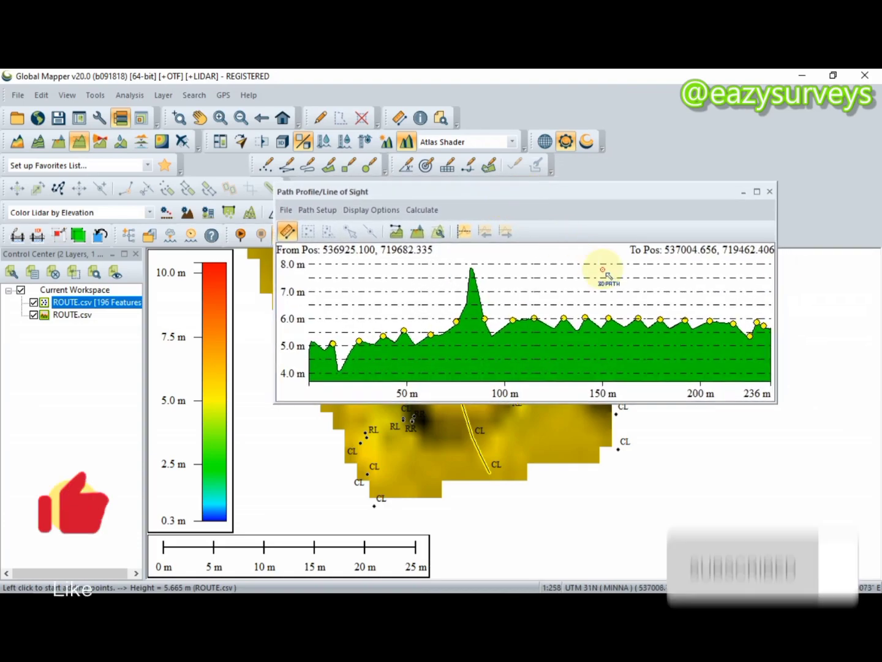
{"action": "left_click_drag", "start_coordinate": [532, 201], "coordinate": [654, 235]}
{"action": "left_click_drag", "start_coordinate": [322, 321], "coordinate": [265, 361]}
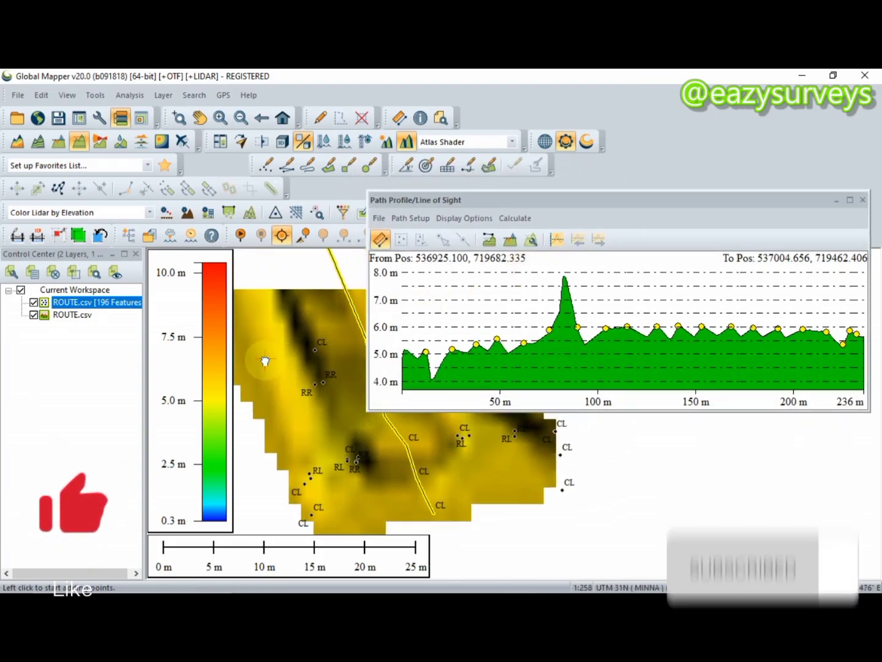
{"action": "scroll", "coordinate": [270, 362], "scroll_direction": "down", "scroll_amount": 1}
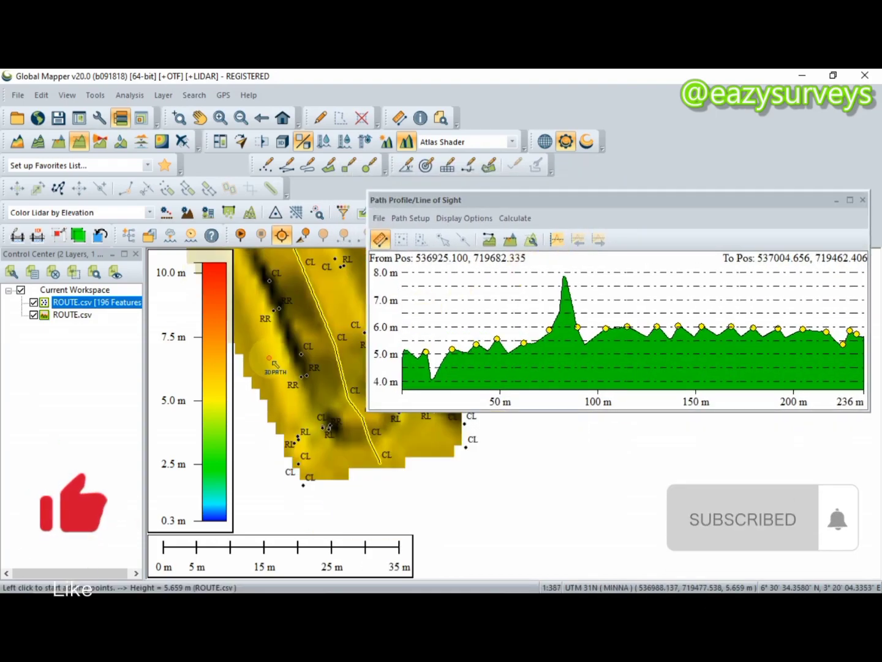
{"action": "scroll", "coordinate": [273, 362], "scroll_direction": "down", "scroll_amount": 1}
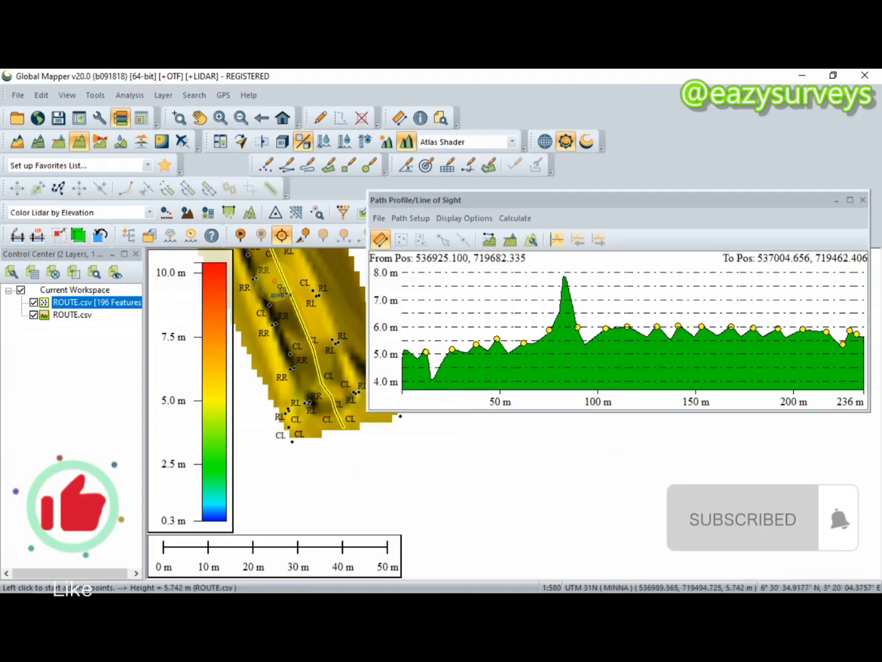
{"action": "key", "text": "Up"}
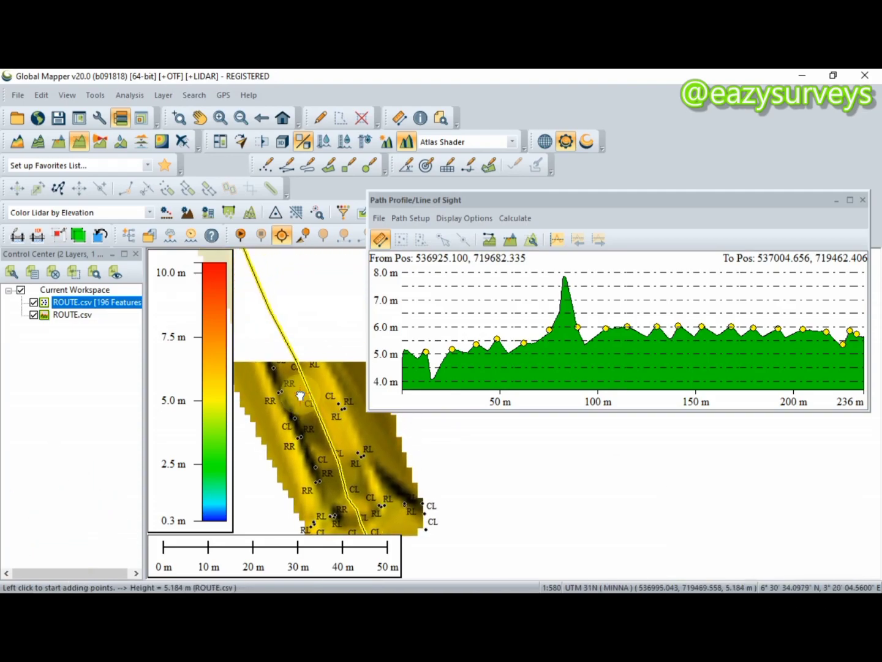
{"action": "key", "text": "Up"}
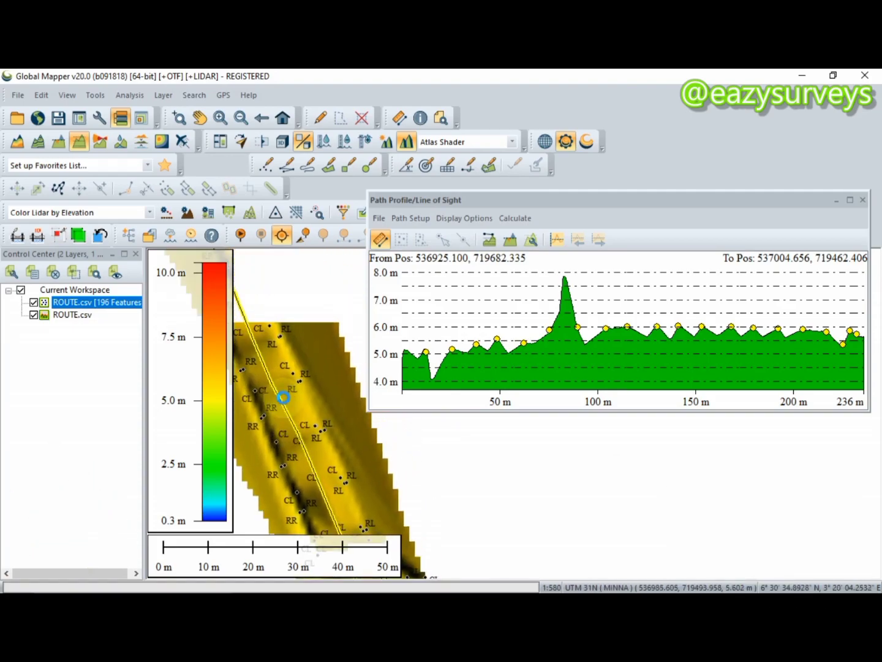
Step: Reposition the Path Profile/Line of Sight window and bring the whole route into view beside it to compare the path with its profile
{"action": "left_click_drag", "start_coordinate": [615, 203], "coordinate": [592, 206]}
{"action": "mouse_move", "coordinate": [536, 368]}
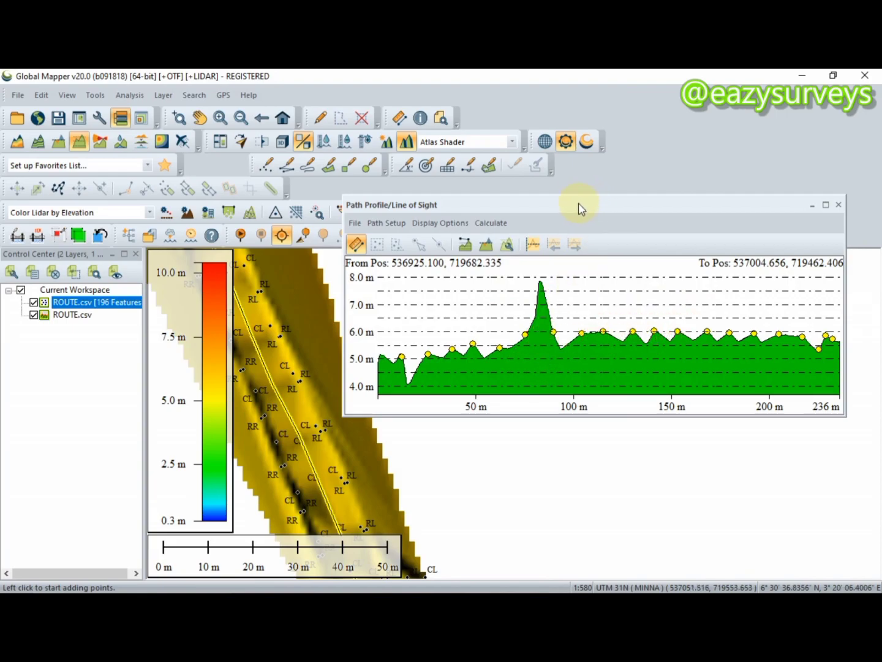
{"action": "mouse_move", "coordinate": [589, 353]}
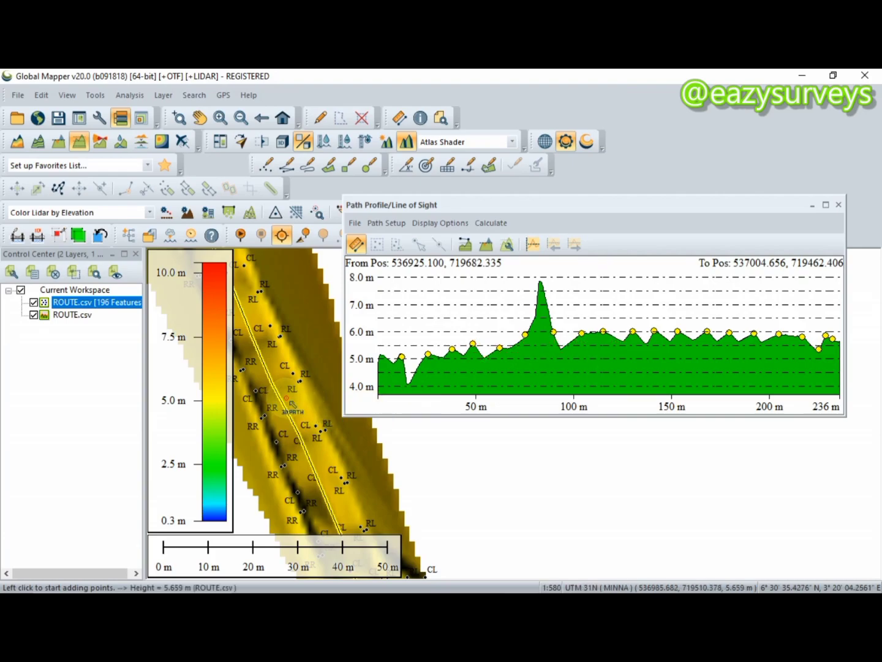
{"action": "scroll", "coordinate": [293, 406], "scroll_direction": "down", "scroll_amount": 4}
{"action": "left_click_drag", "start_coordinate": [293, 406], "coordinate": [328, 480]}
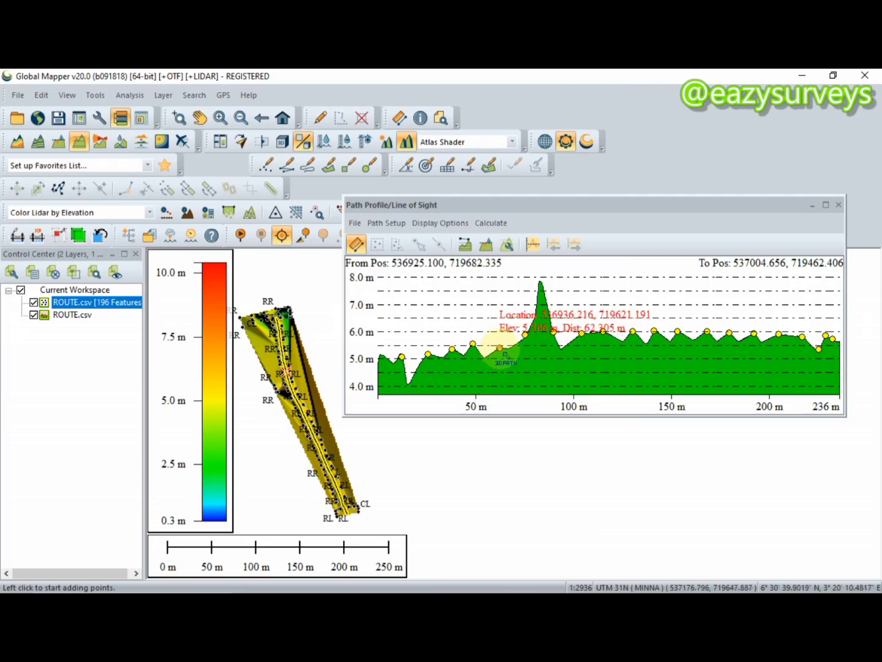
Step: Calculate cut-and-fill volumes along the profile path, using the same base height of 5.733 meters above ground for all vertices
{"action": "left_click", "coordinate": [488, 245]}
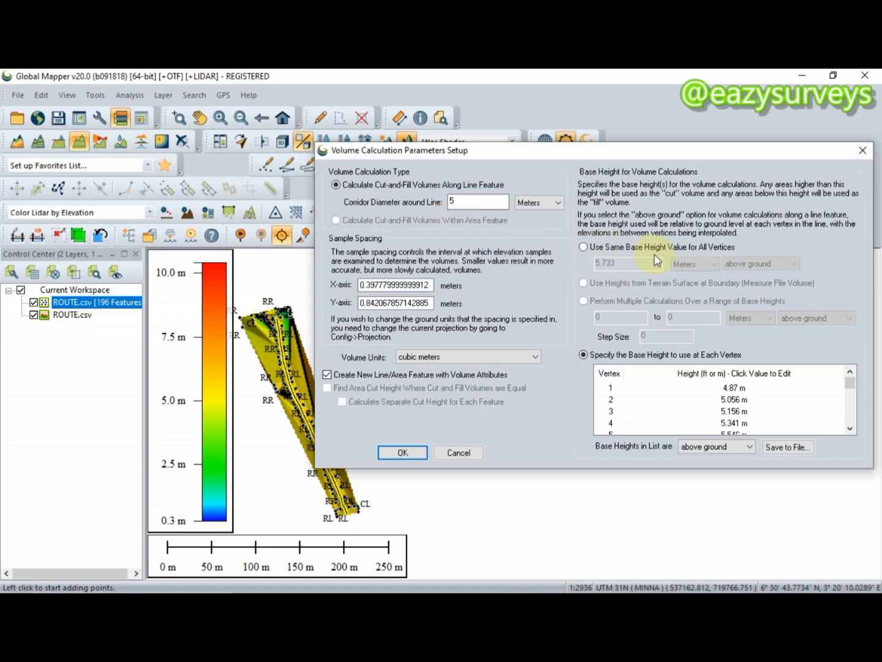
{"action": "left_click", "coordinate": [583, 248]}
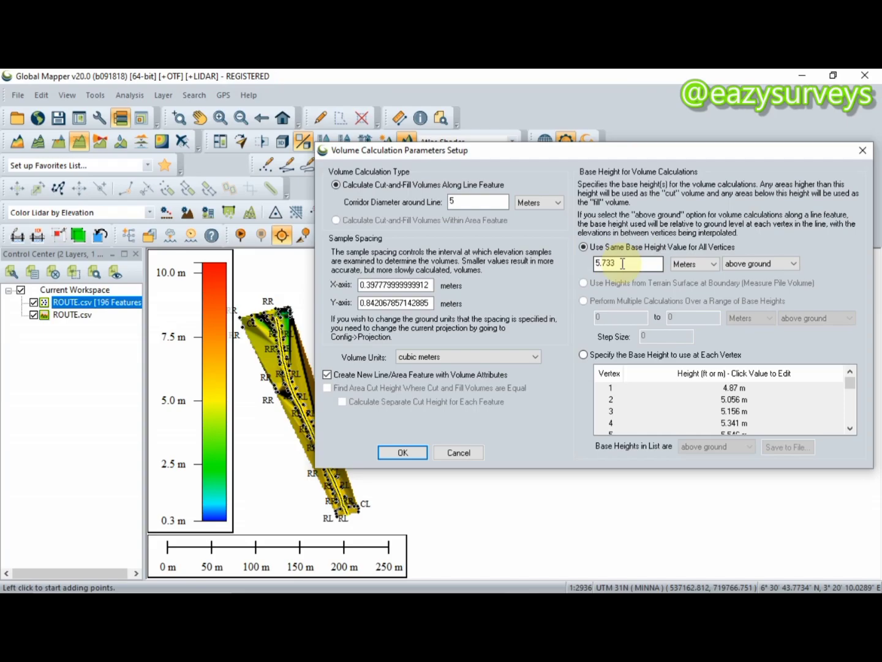
{"action": "left_click_drag", "start_coordinate": [610, 148], "coordinate": [558, 192]}
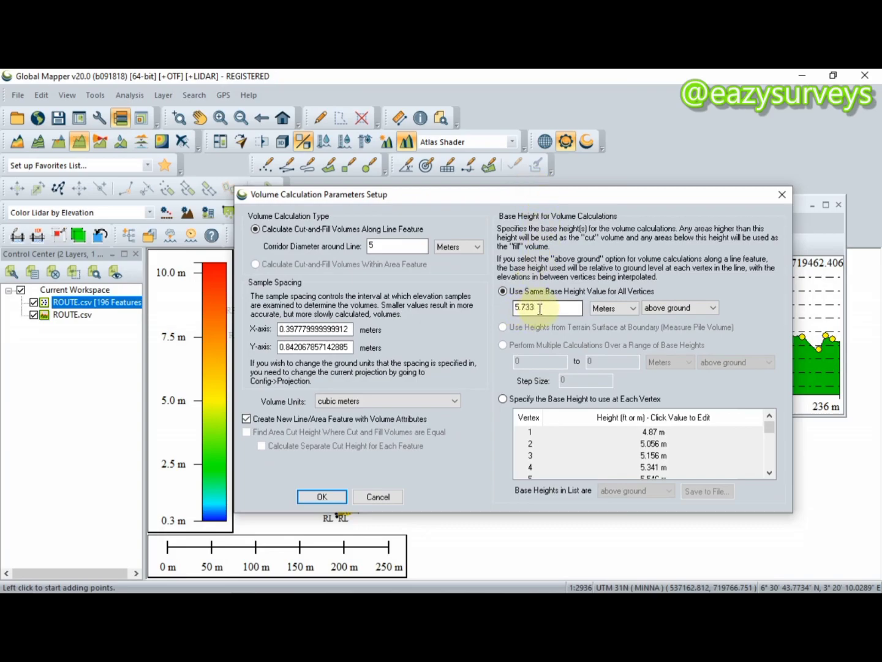
{"action": "left_click_drag", "start_coordinate": [540, 308], "coordinate": [503, 318]}
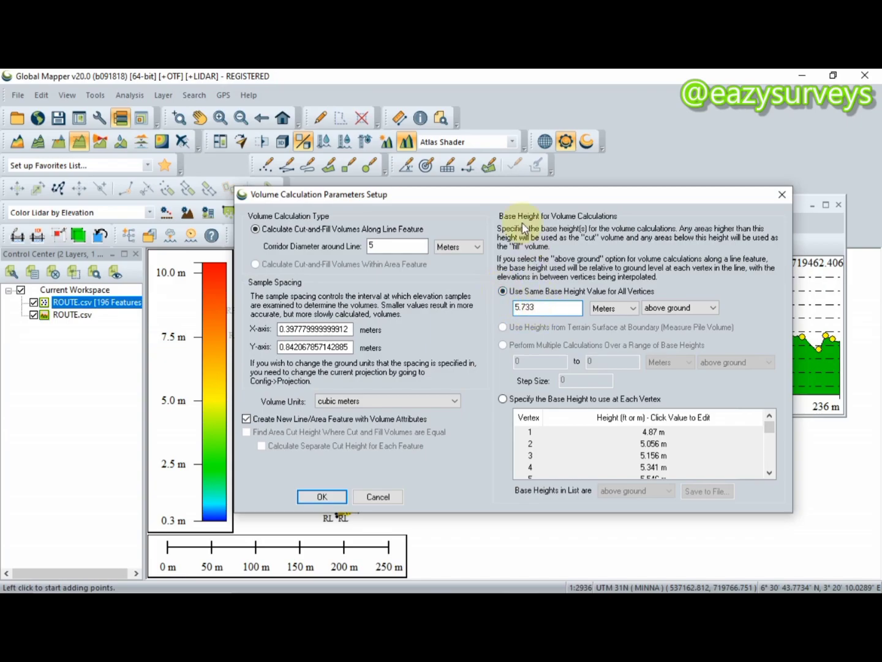
{"action": "left_click_drag", "start_coordinate": [514, 194], "coordinate": [516, 219]}
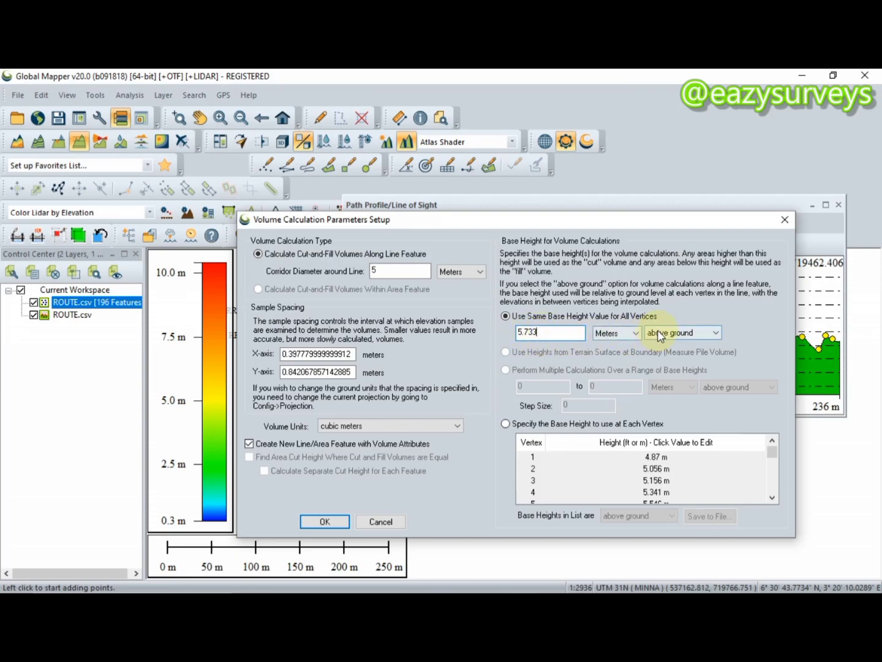
{"action": "left_click", "coordinate": [676, 336]}
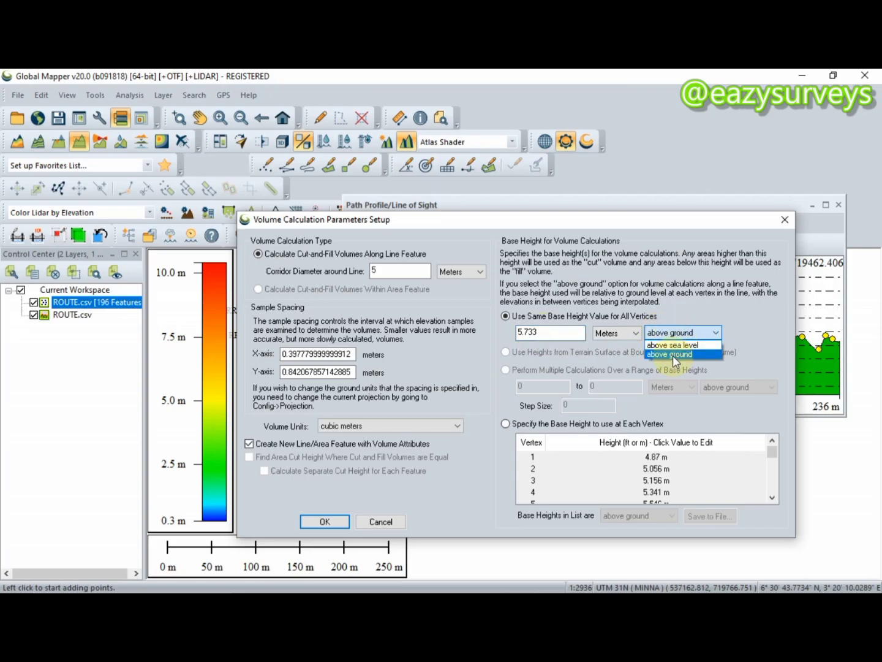
{"action": "left_click", "coordinate": [674, 355]}
{"action": "left_click", "coordinate": [327, 524]}
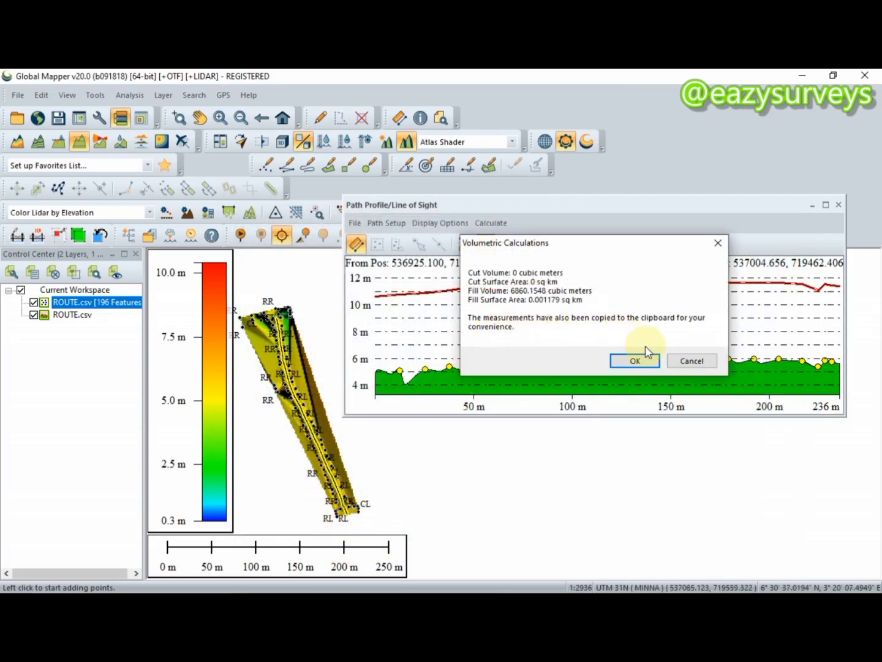
Step: Accept the volume calculation and save the measured path as a feature named CUT AND FILL
{"action": "left_click", "coordinate": [632, 361]}
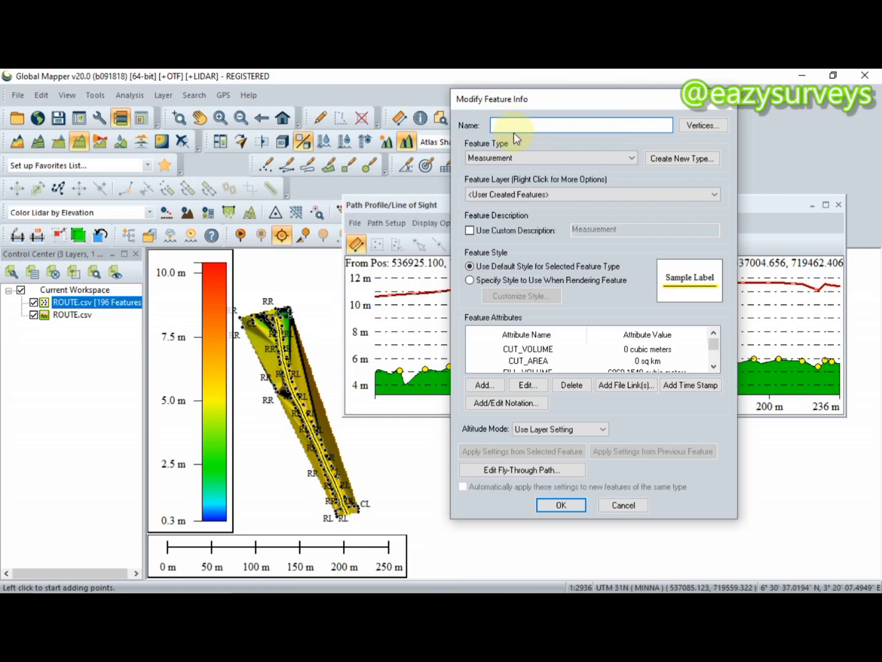
{"action": "type", "text": "CUT AND FILL"}
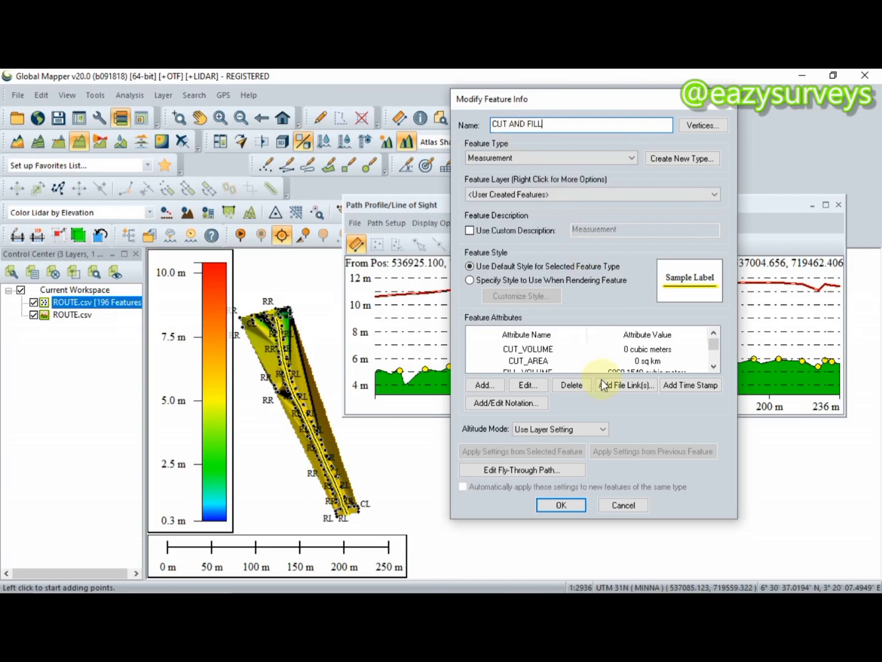
{"action": "left_click", "coordinate": [561, 504]}
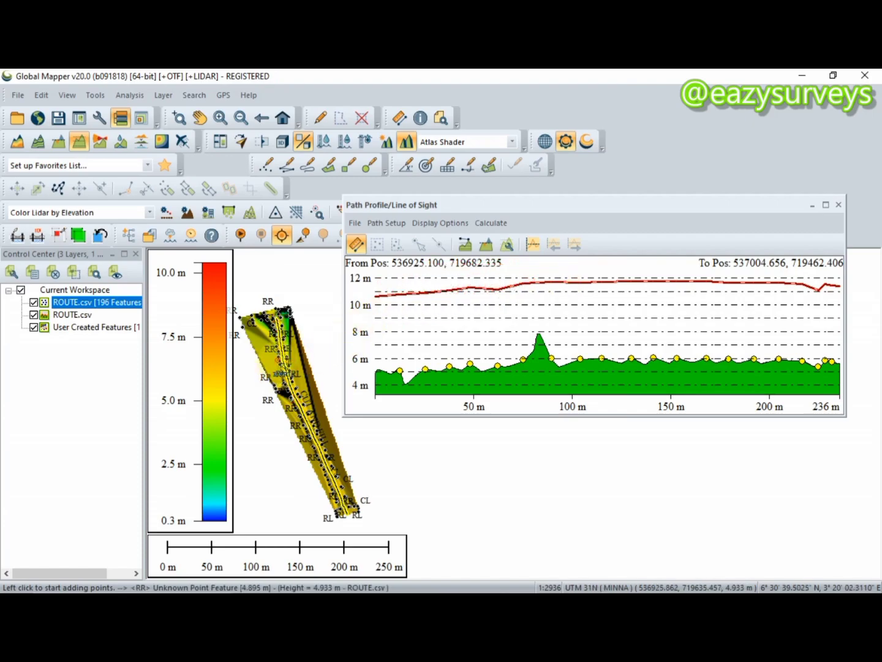
Step: Examine the CUT AND FILL path on the map against the profile, from the route's northern end past the peak to its southern end
{"action": "scroll", "coordinate": [281, 358], "scroll_direction": "up", "scroll_amount": 5}
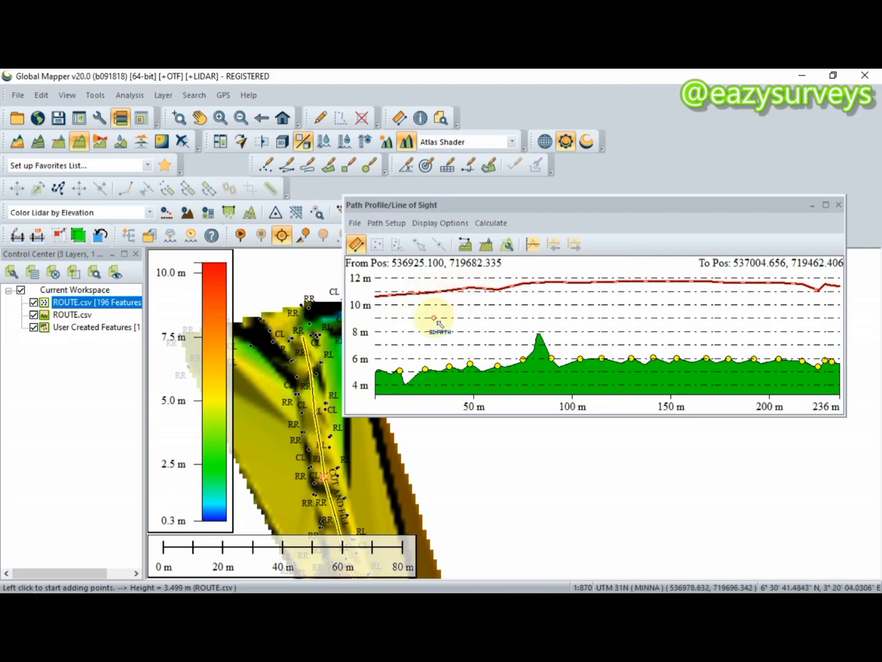
{"action": "left_click_drag", "start_coordinate": [337, 457], "coordinate": [298, 367]}
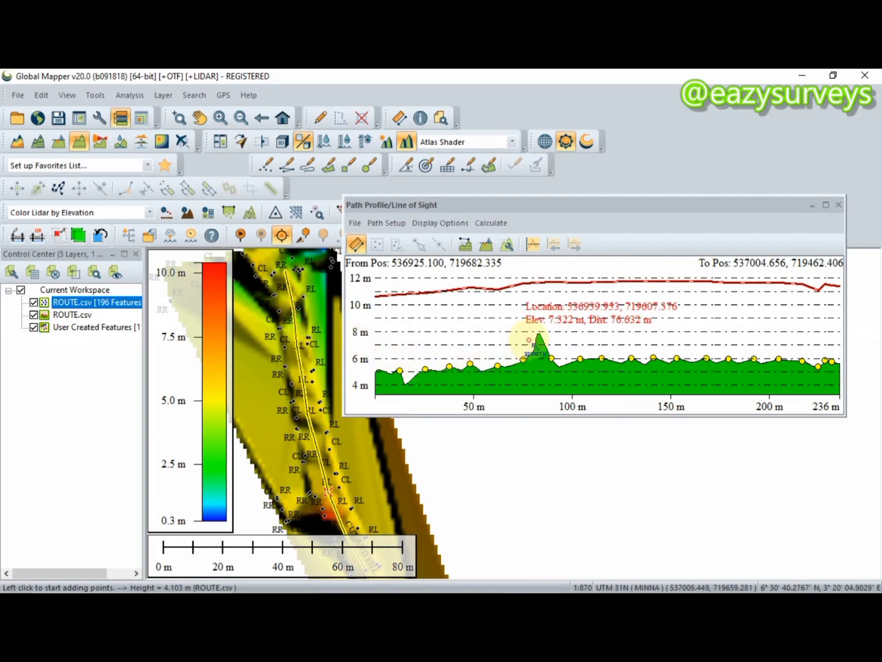
{"action": "key", "text": "Down"}
{"action": "key", "text": "Down"}
{"action": "key", "text": "Down"}
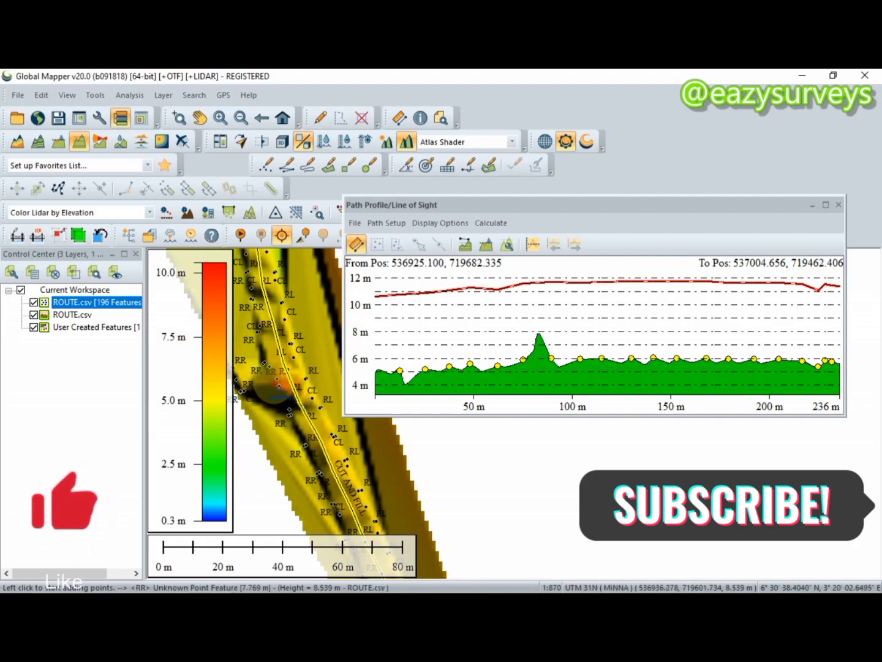
{"action": "mouse_move", "coordinate": [545, 341]}
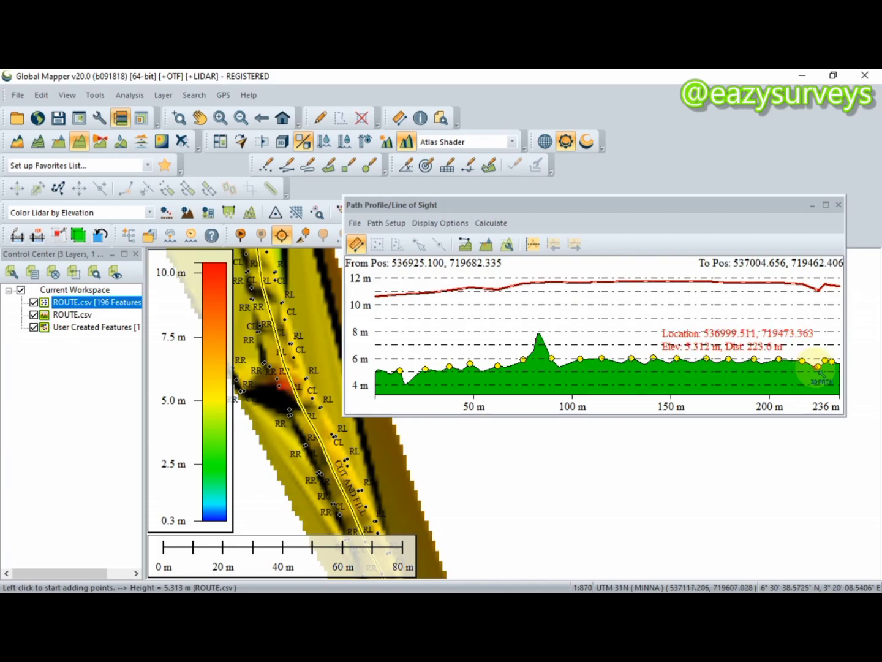
{"action": "left_click_drag", "start_coordinate": [392, 490], "coordinate": [297, 343]}
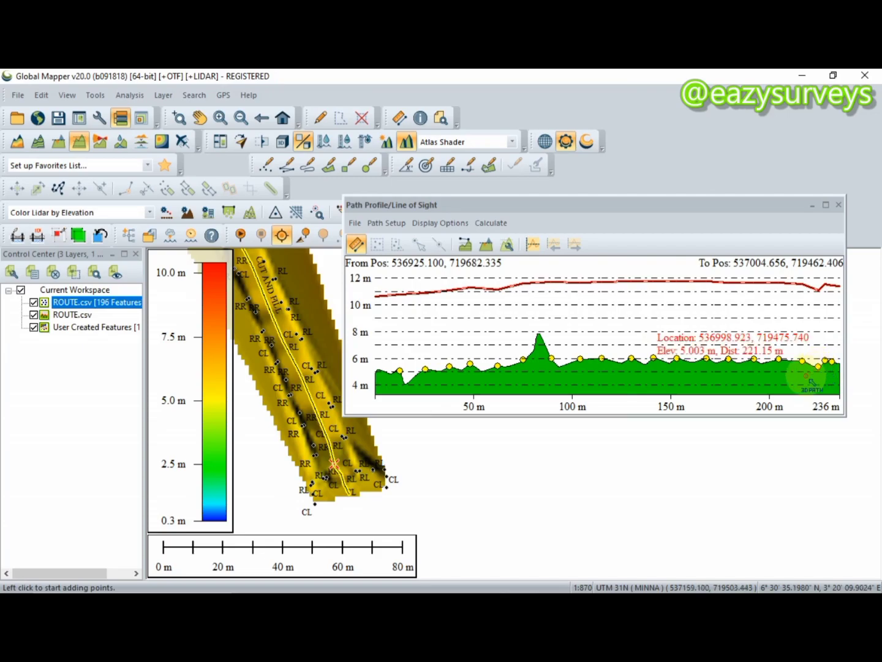
Step: Minimise the Path Profile/Line of Sight window and bring the route's middle section into clear view on the map
{"action": "left_click", "coordinate": [825, 205]}
{"action": "left_click", "coordinate": [849, 80]}
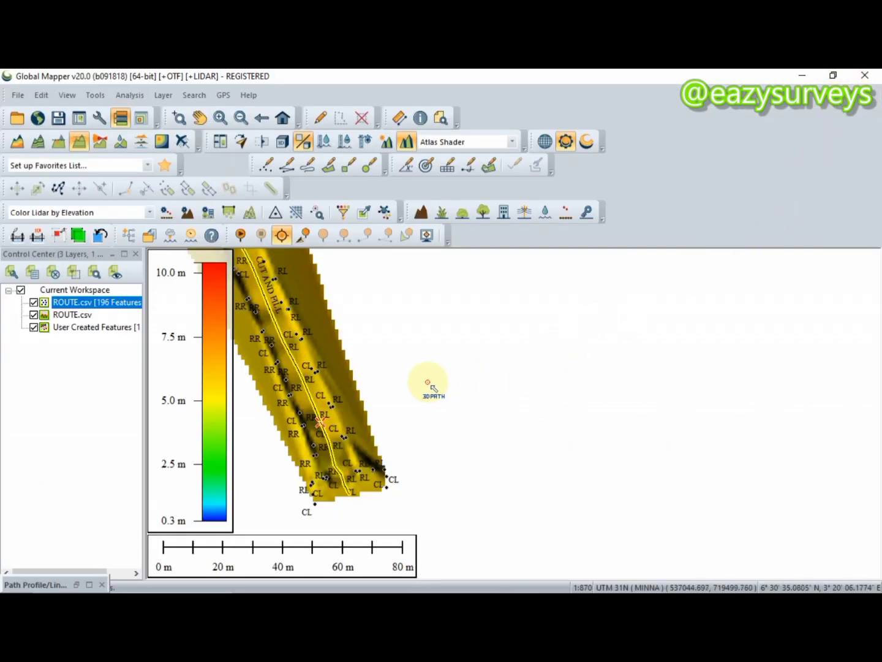
{"action": "scroll", "coordinate": [415, 383], "scroll_direction": "down", "scroll_amount": 1}
{"action": "key", "text": "Up"}
{"action": "key", "text": "Left"}
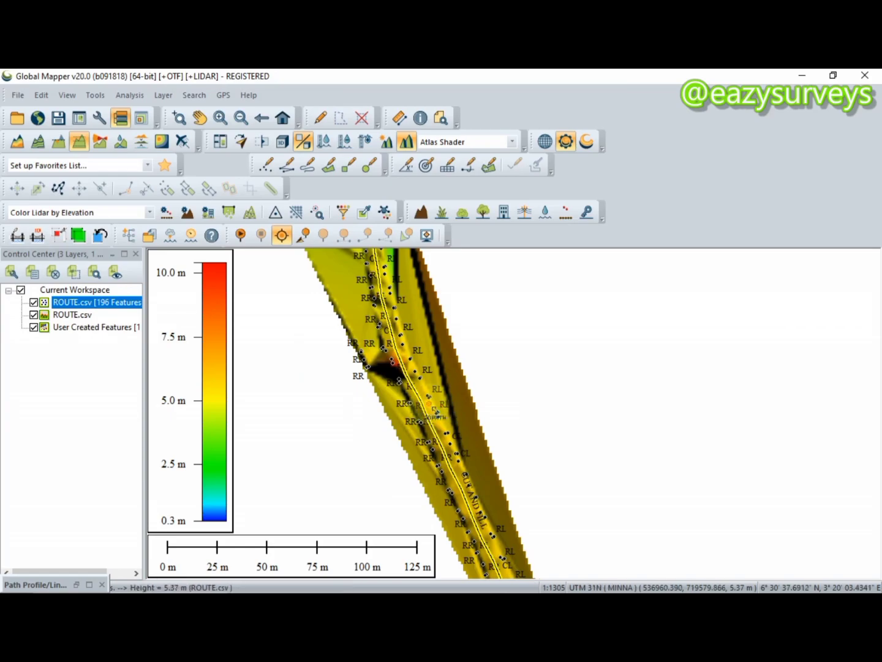
Step: Start exporting both ROUTE.csv layers and the User Created Features layer, and open the list of export formats
{"action": "left_click", "coordinate": [166, 97]}
{"action": "left_click", "coordinate": [212, 139]}
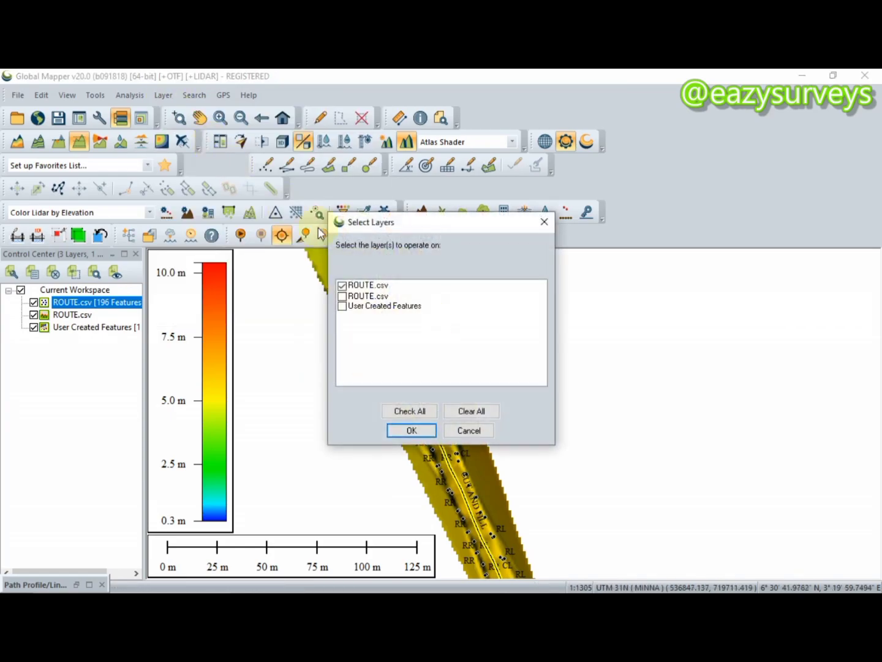
{"action": "left_click", "coordinate": [342, 296]}
{"action": "left_click", "coordinate": [344, 306]}
{"action": "left_click", "coordinate": [414, 412]}
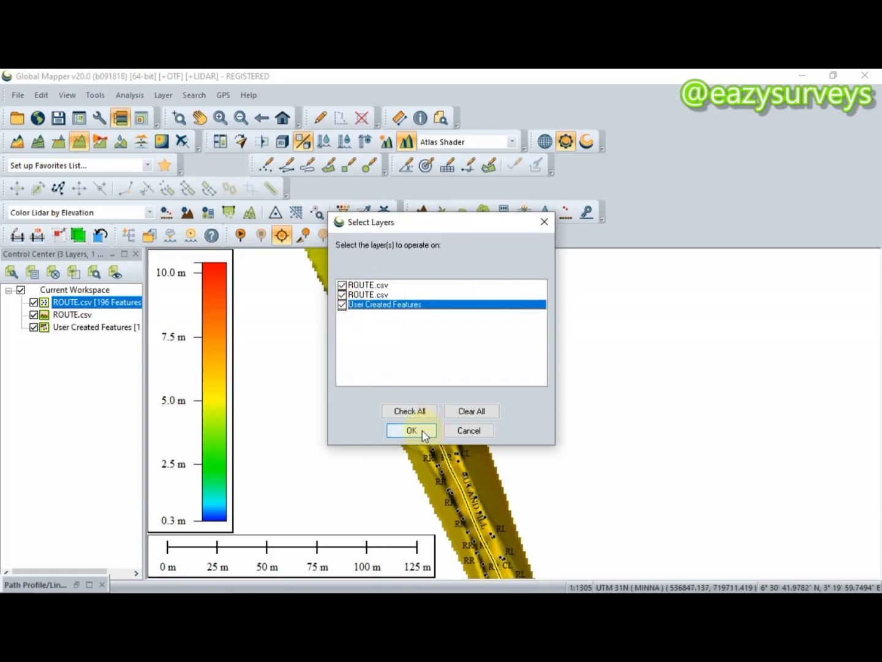
{"action": "left_click", "coordinate": [423, 431]}
{"action": "left_click", "coordinate": [405, 356]}
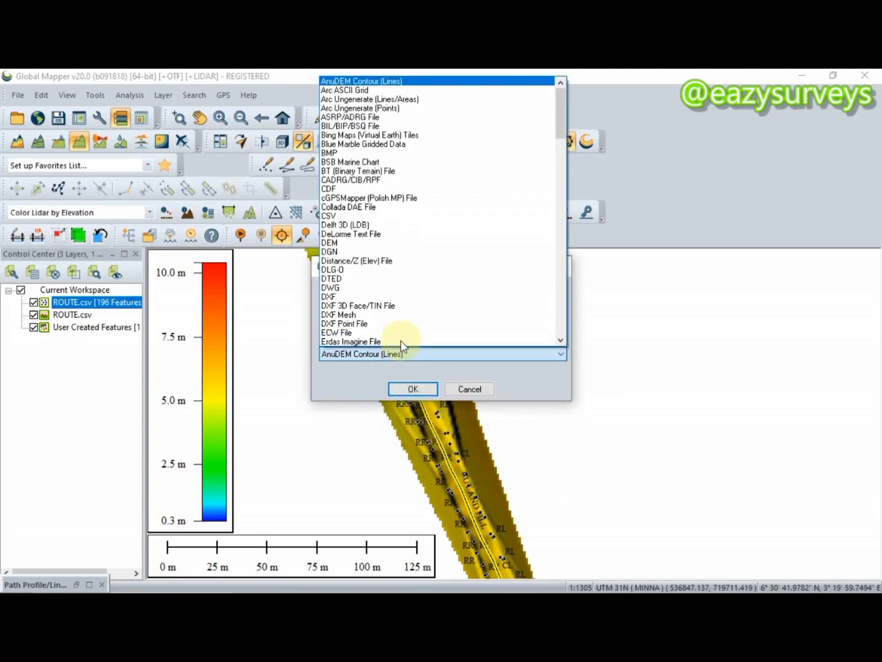